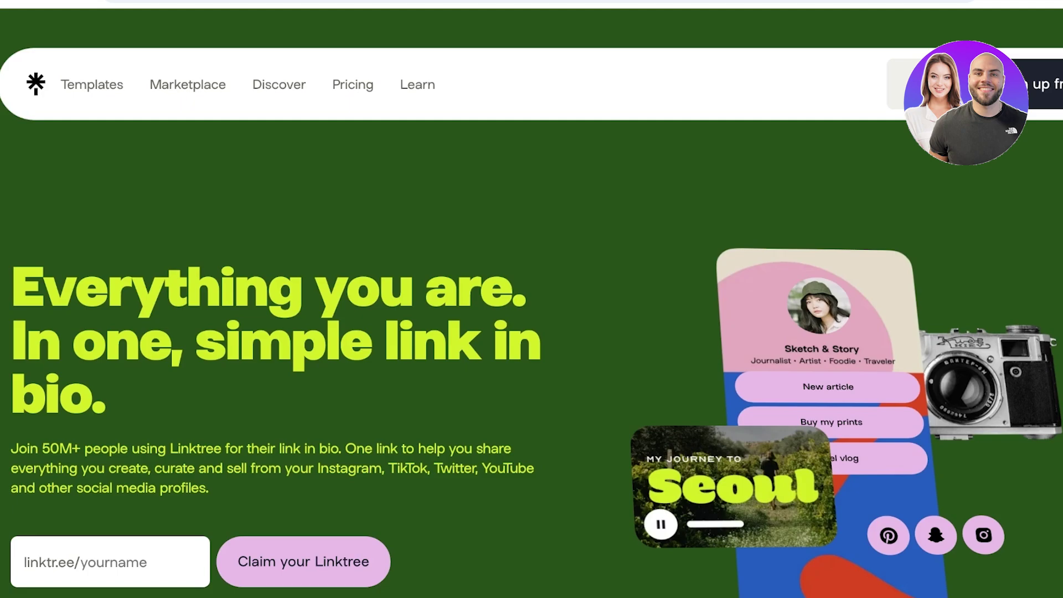
Step: Enter the e-mail address and account password on Join Linktree and create the account
scroll(532, 333, "down", 1)
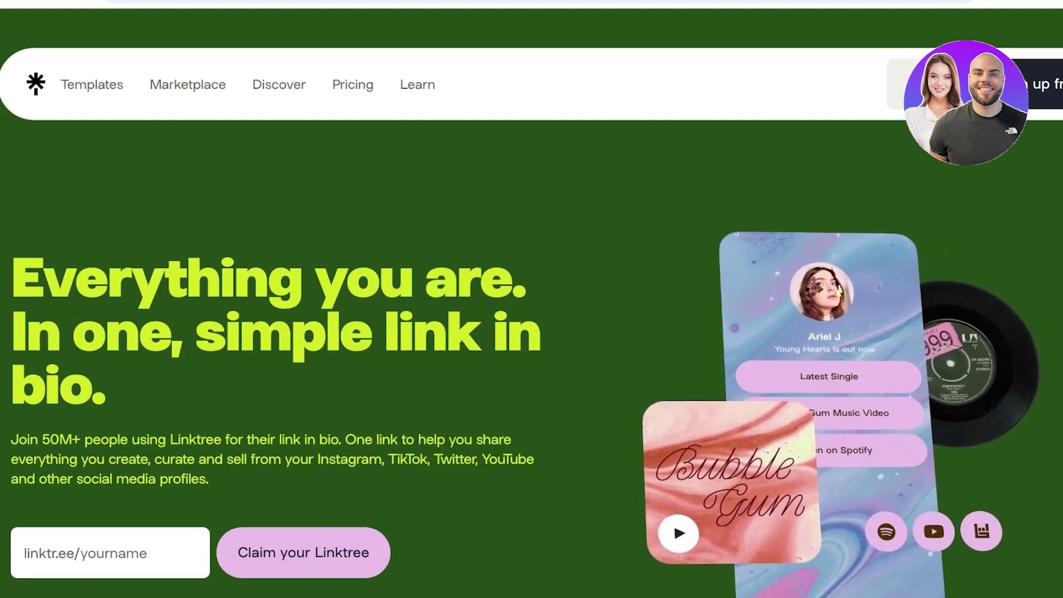
scroll(532, 333, "down", 5)
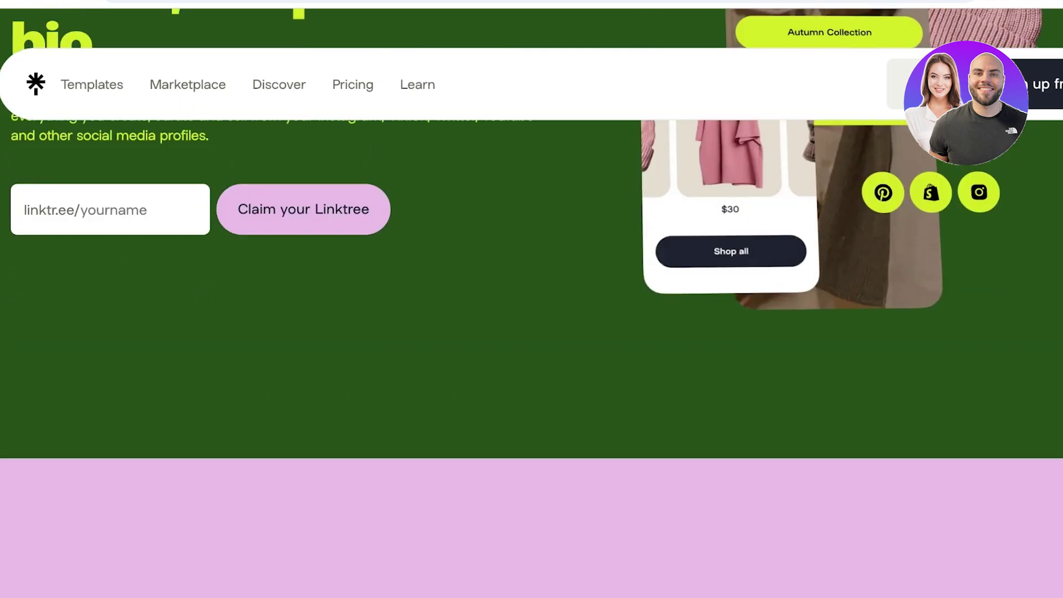
scroll(531, 333, "up", 3)
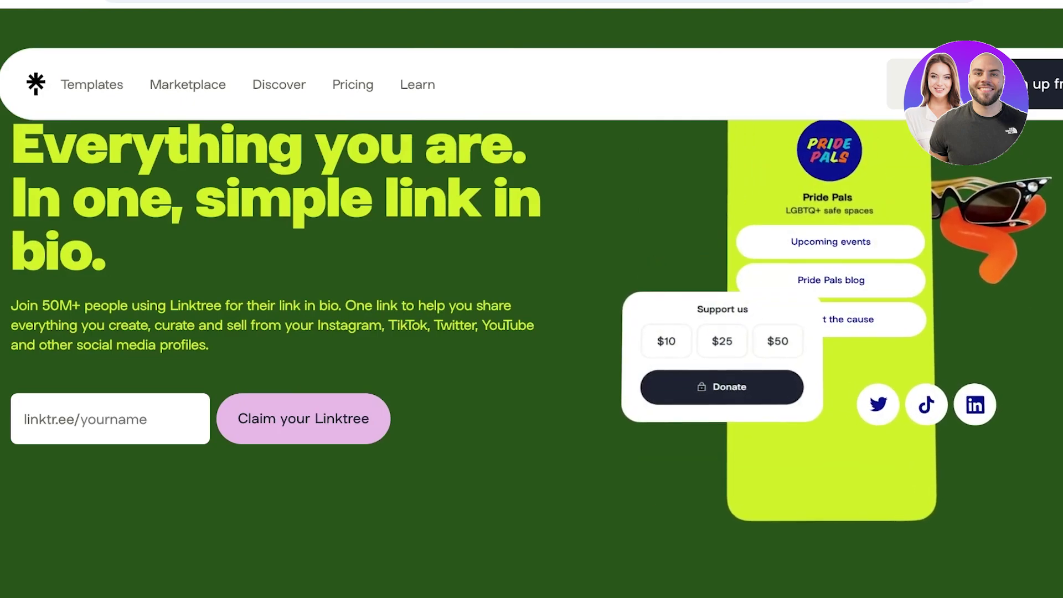
scroll(532, 332, "up", 2)
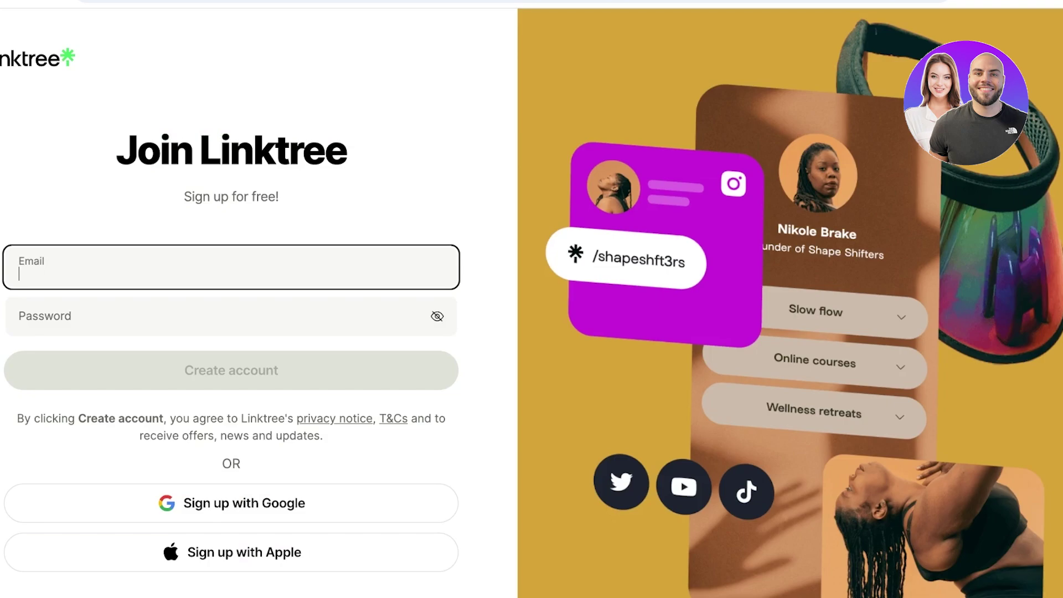
type("wea")
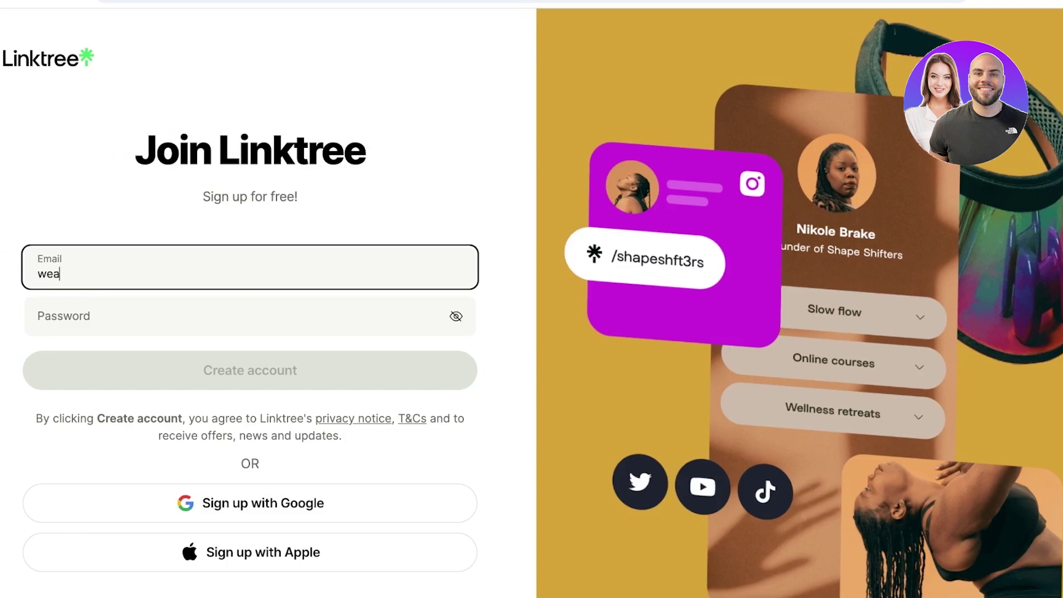
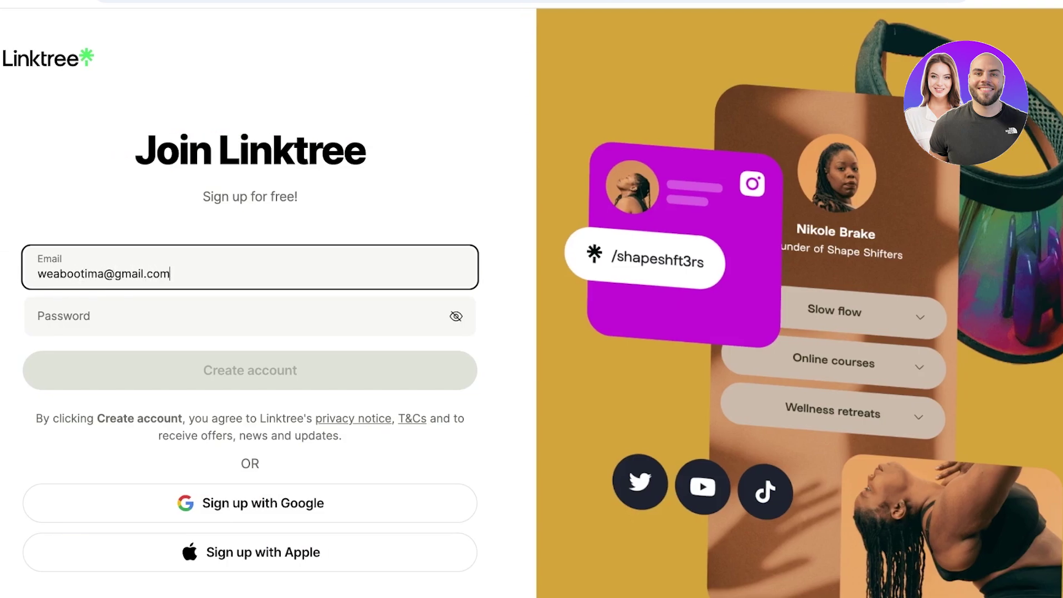
left_click(38, 323)
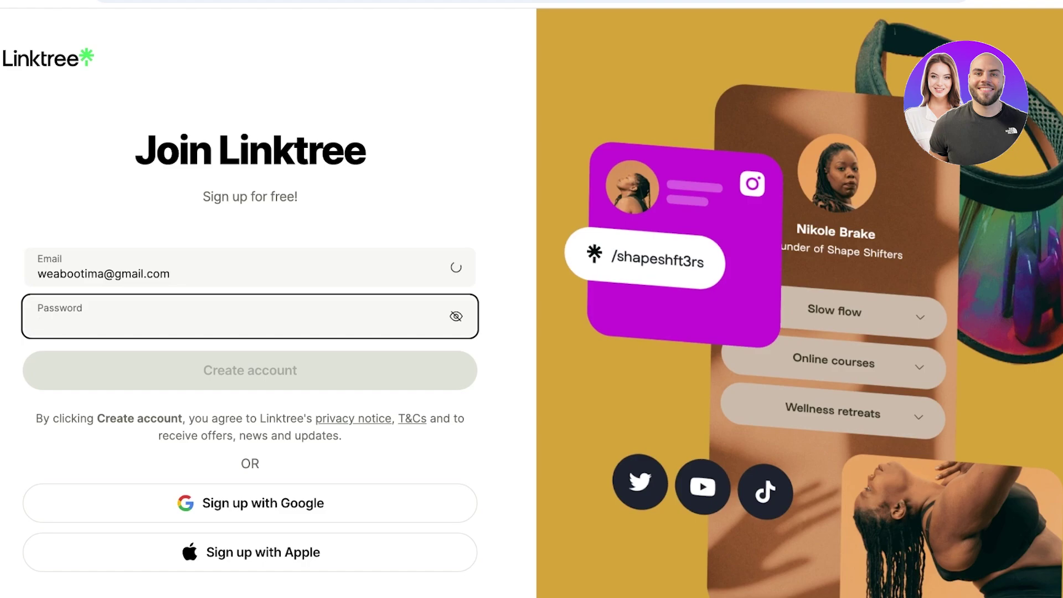
type("•••••••")
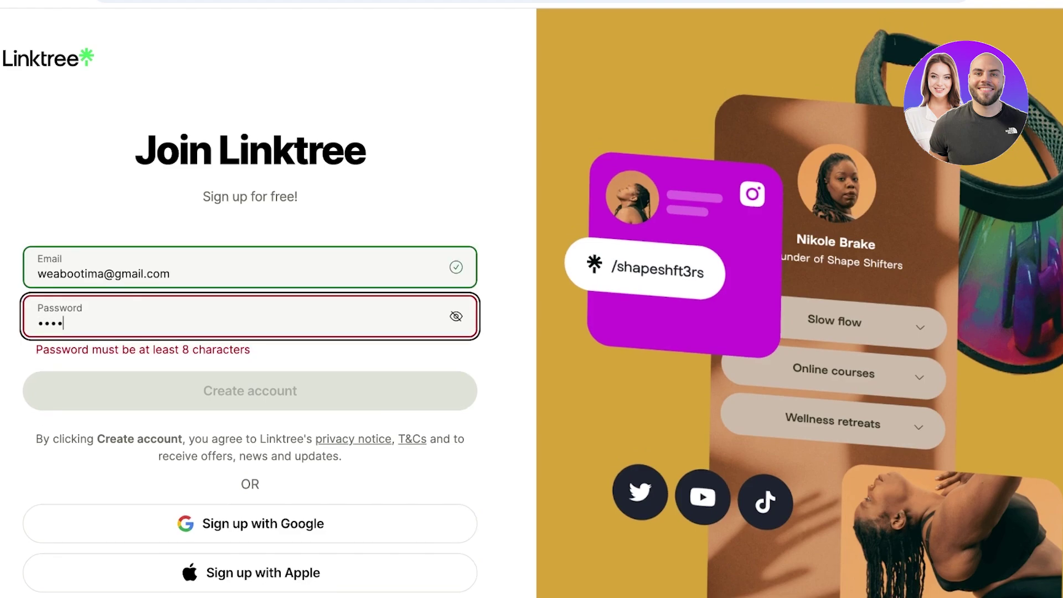
type("••")
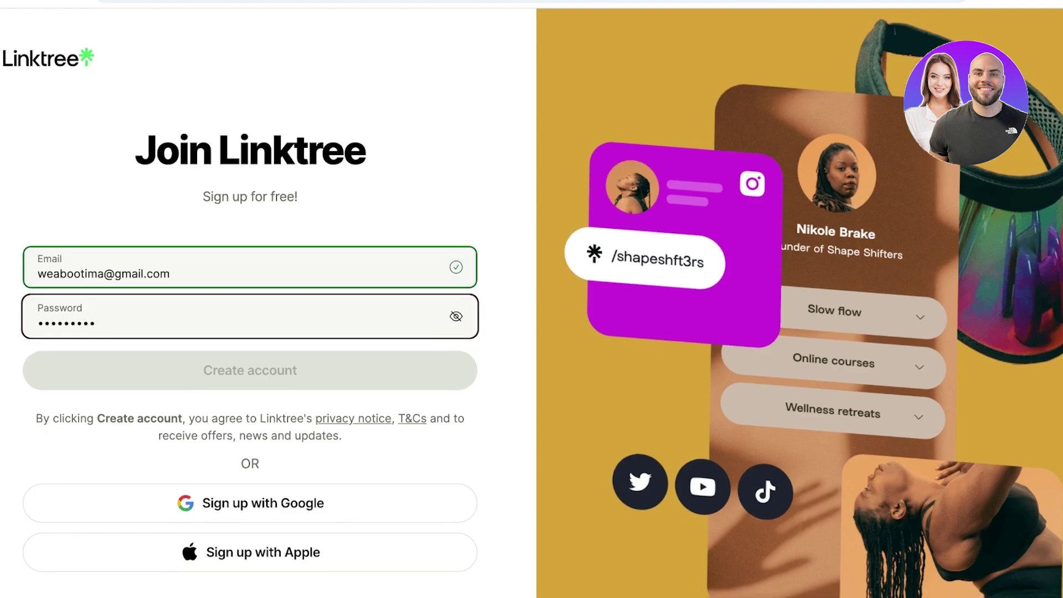
key("Return")
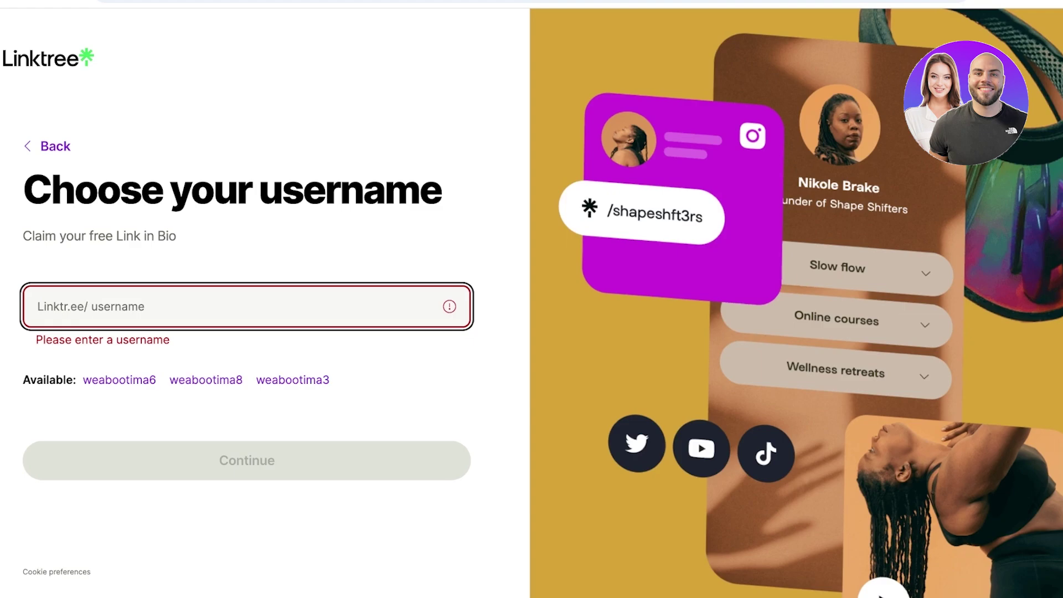
Step: Claim the username 'durden00' and continue to the plan page
type("durden00")
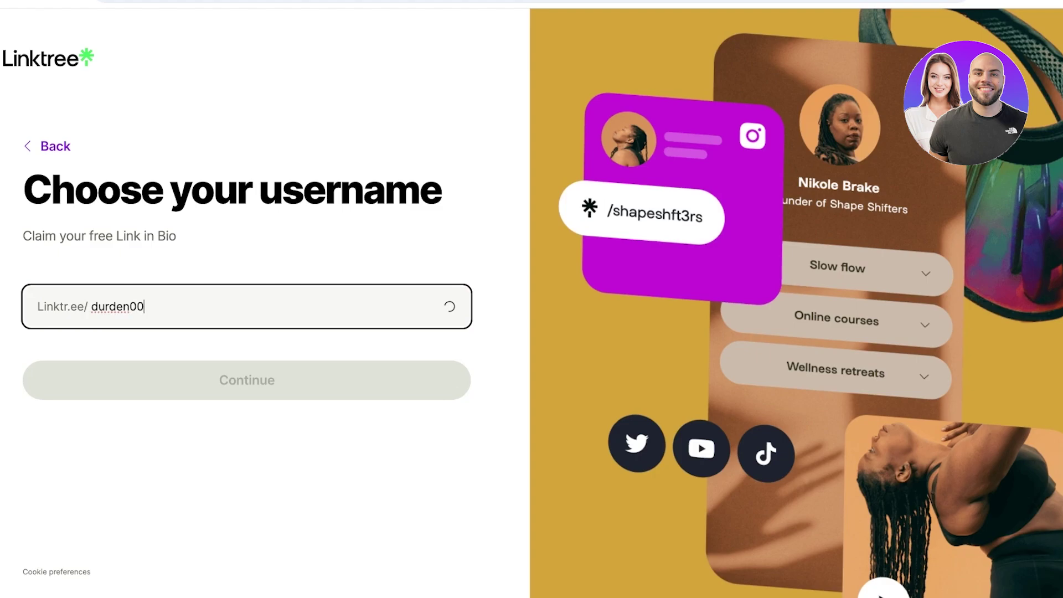
key("Return")
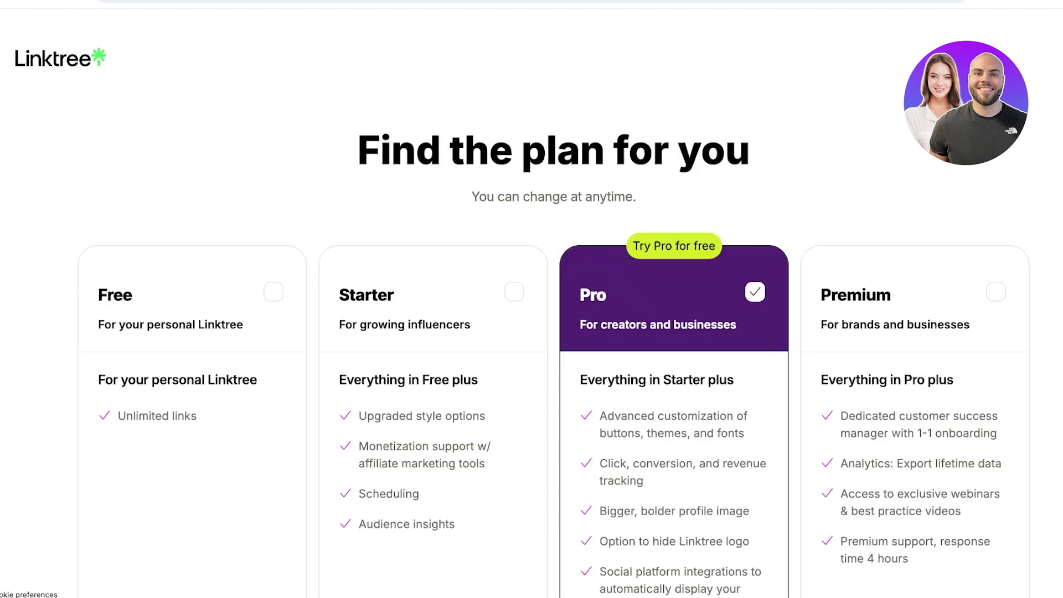
Step: Select the Free plan card in place of the preselected Pro trial
scroll(531, 332, "down", 3)
scroll(532, 333, "up", 1)
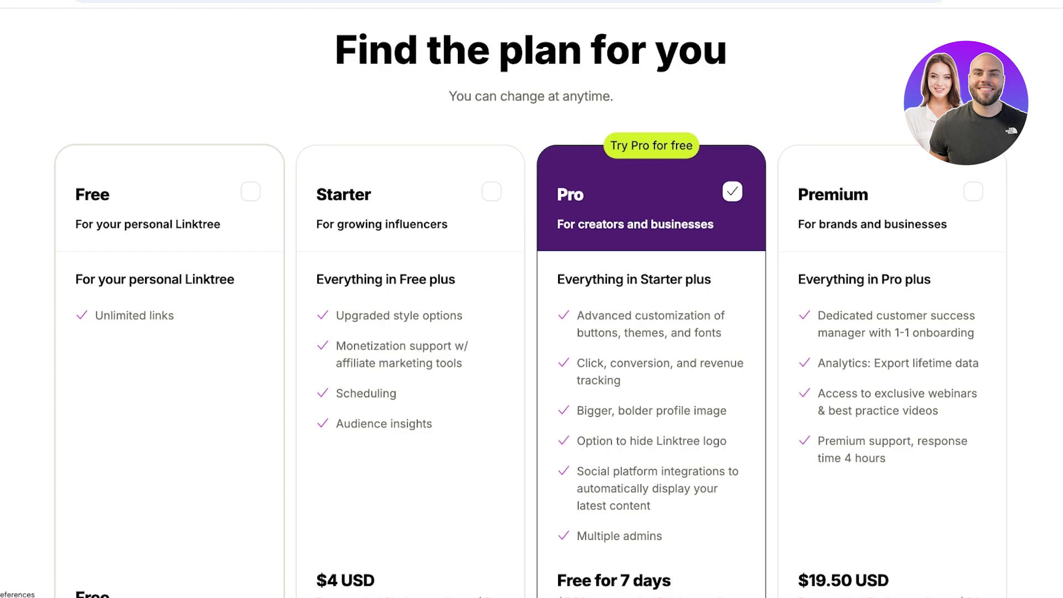
left_click(250, 192)
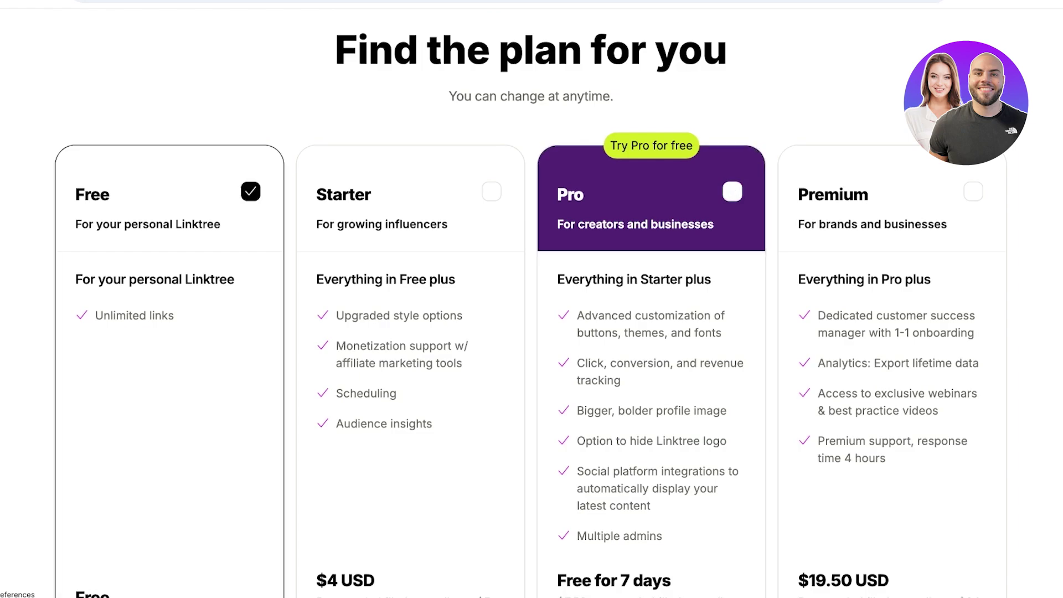
scroll(532, 333, "down", 3)
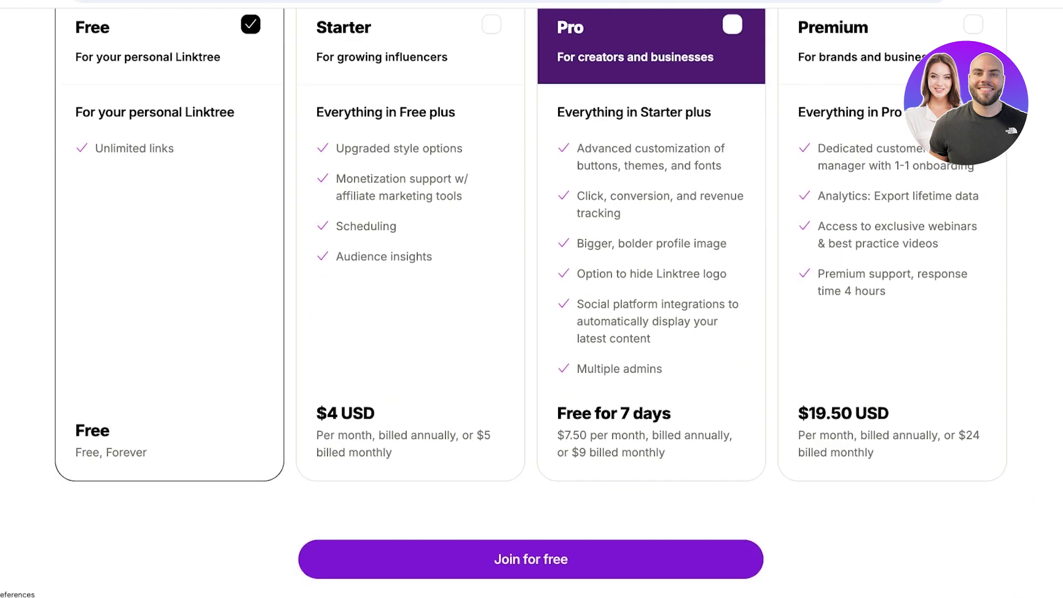
scroll(531, 299, "up", 2)
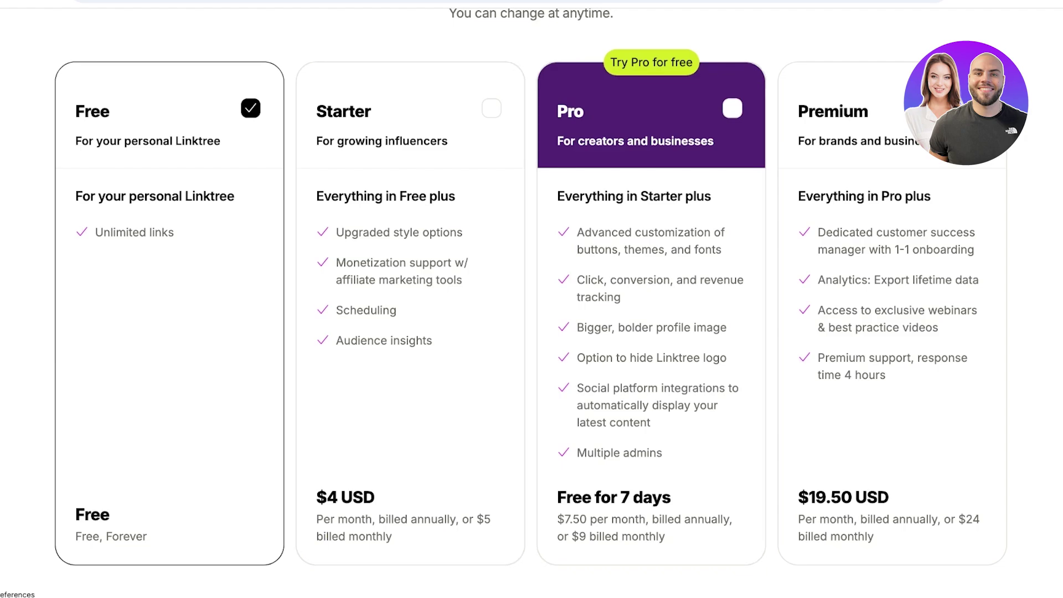
scroll(532, 300, "down", 3)
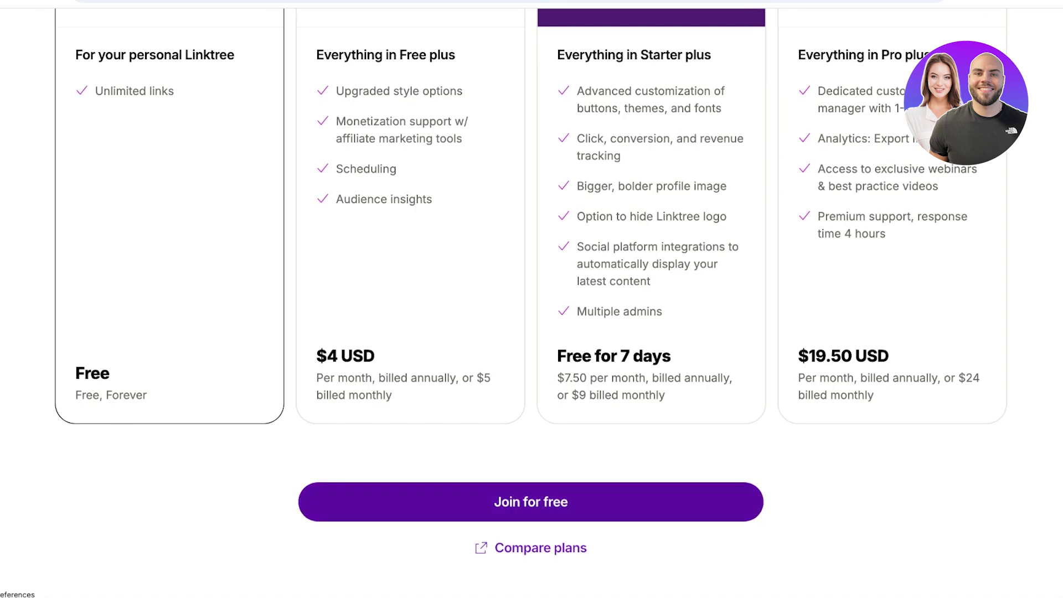
Step: Join for free, pick the pink pet-sitter template, and complete setup
left_click(531, 502)
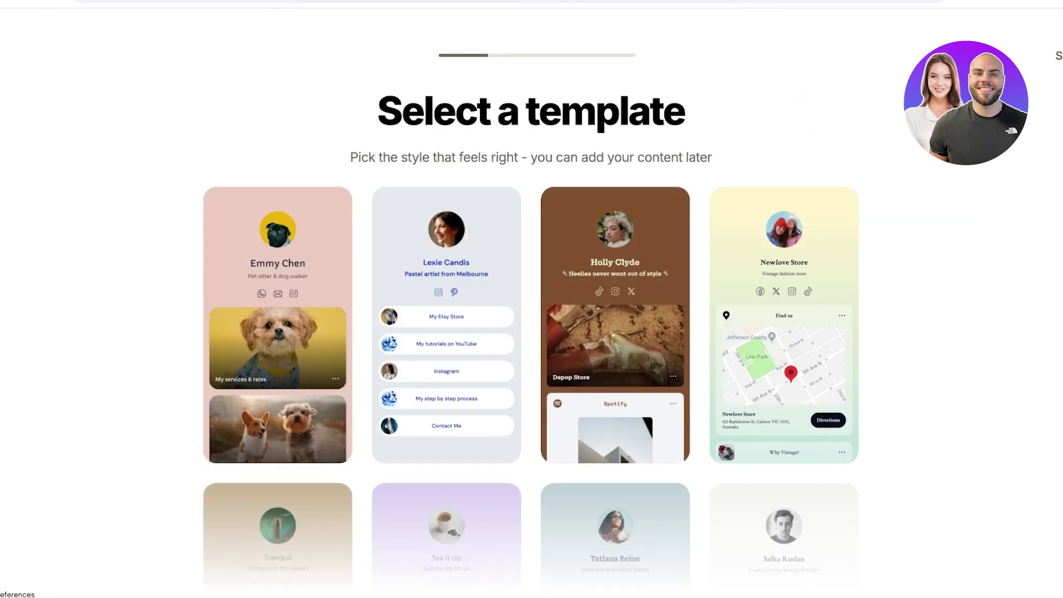
scroll(531, 335, "down", 5)
scroll(531, 335, "down", 5)
scroll(530, 335, "up", 10)
left_click(278, 325)
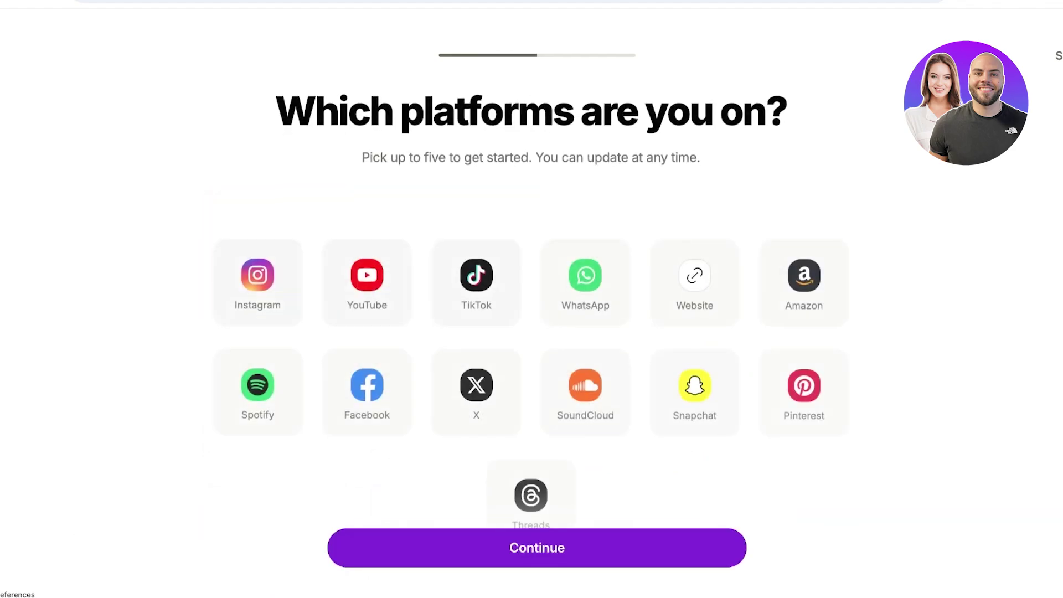
left_click(537, 548)
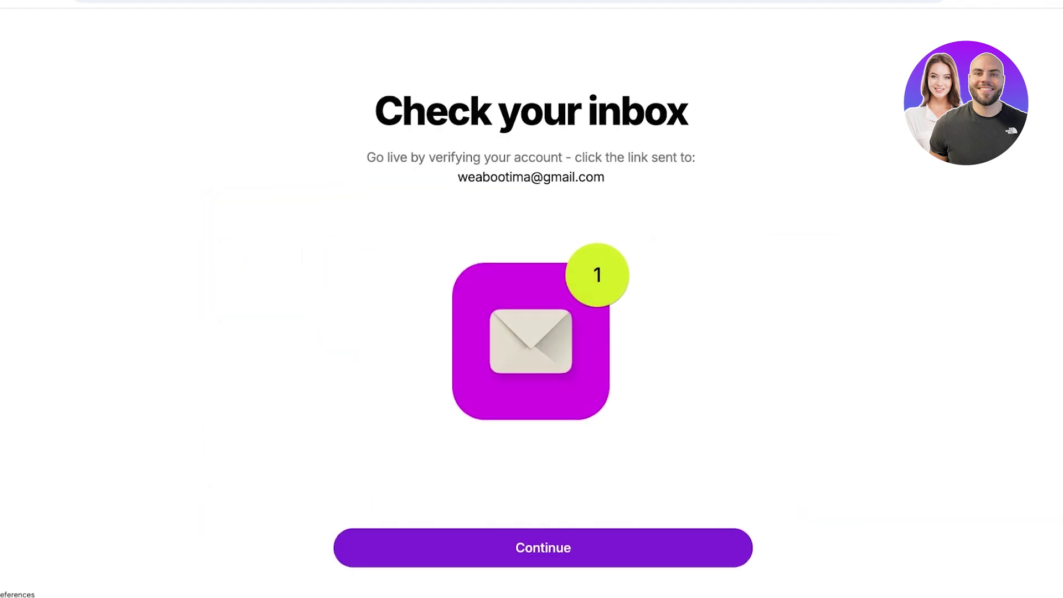
key("Return")
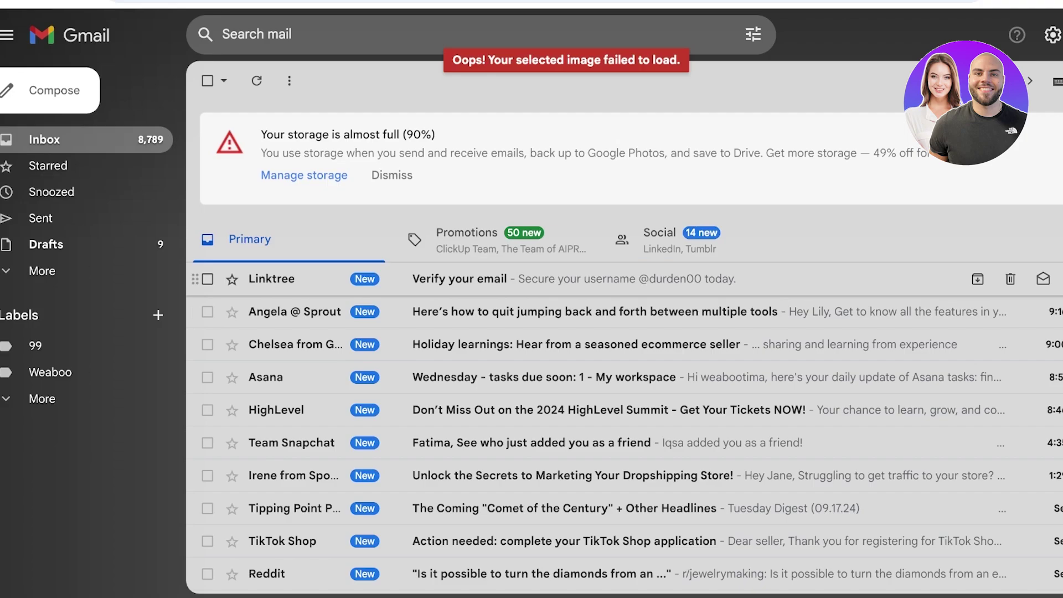
Step: Open Linktree's 'Verify your email' message in Gmail to verify the account
key("Return")
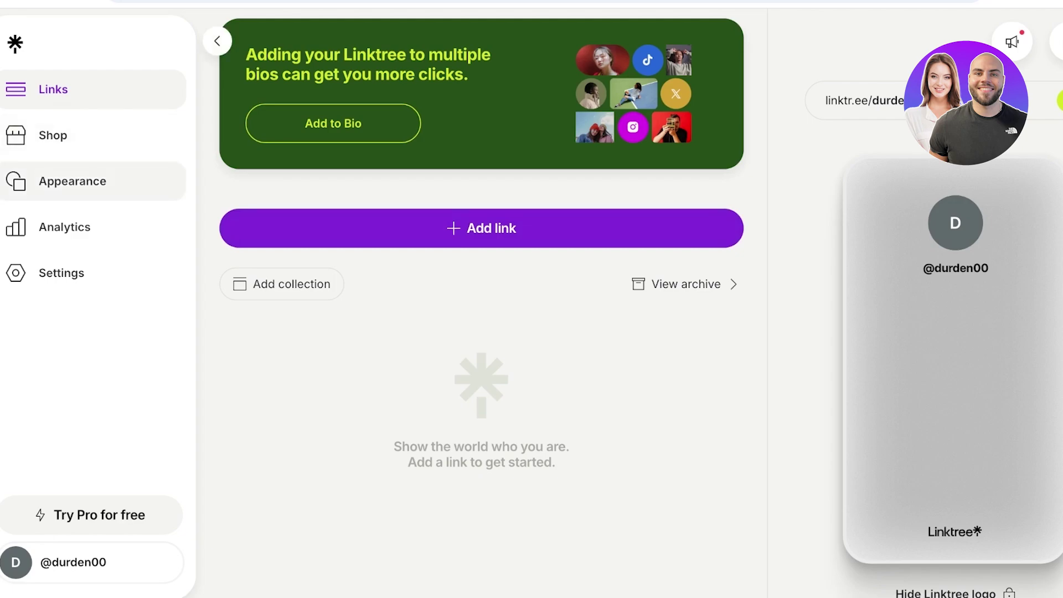
Step: Go to the Shop section through Appearance in the sidebar
left_click(72, 181)
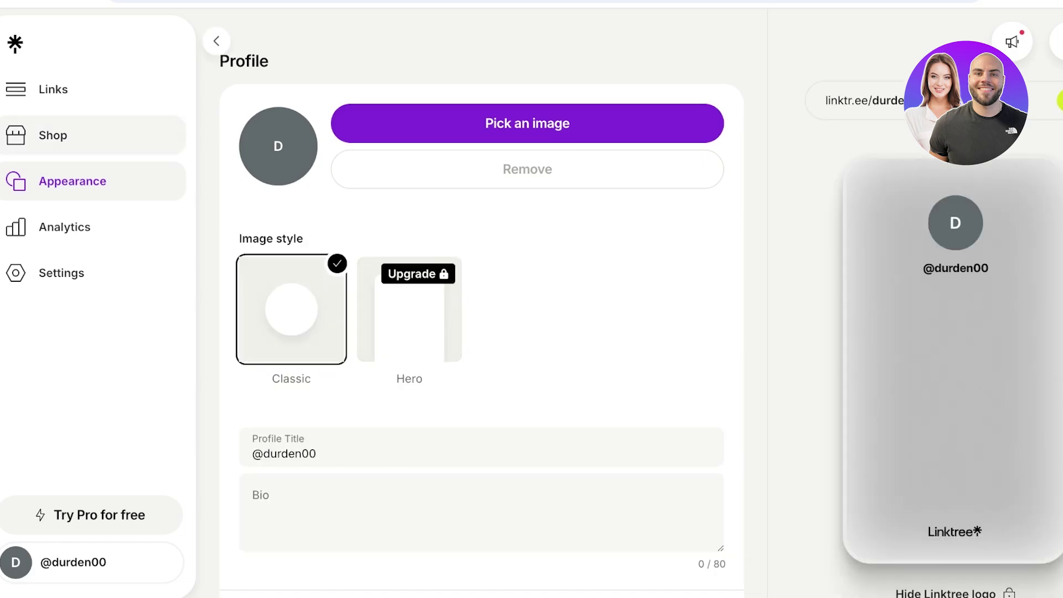
left_click(53, 135)
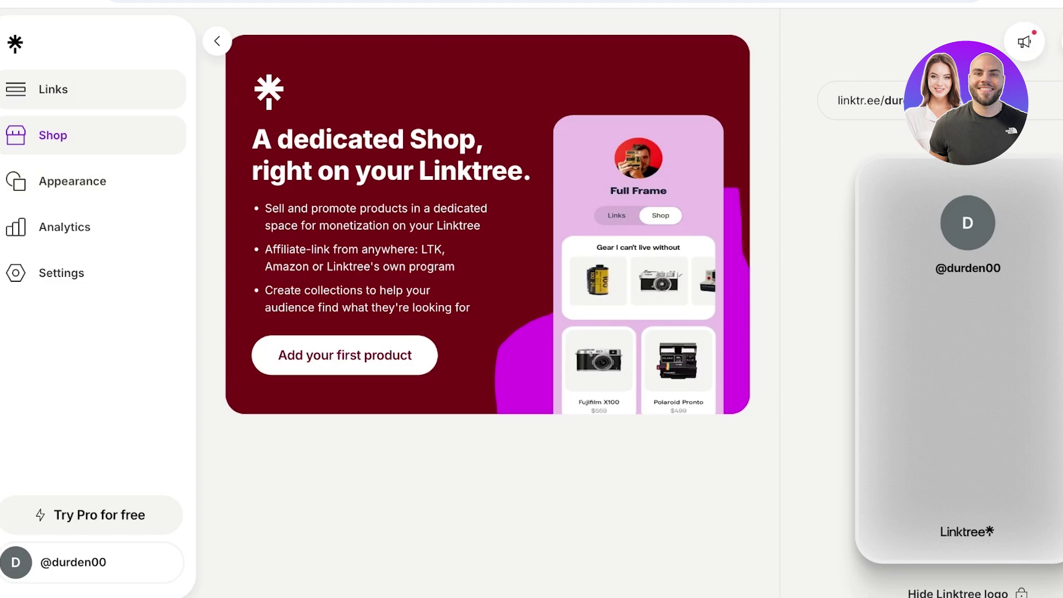
Step: Start adding a first Shop product via the Add product from link dialog
left_click(53, 89)
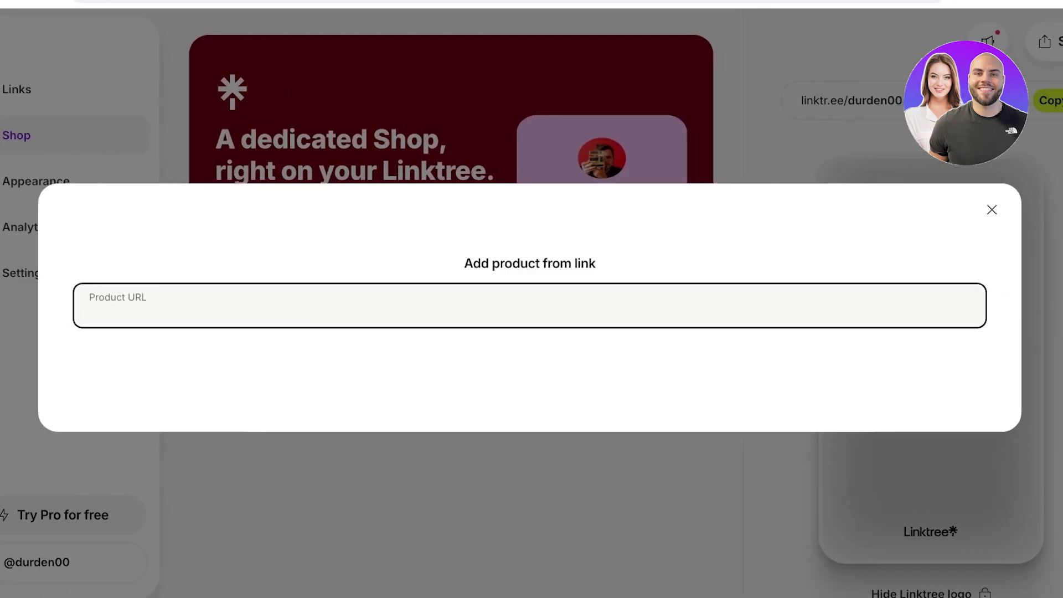
Step: Paste the Amazon black T-shirt link as the Product URL and submit it
key("ctrl+v")
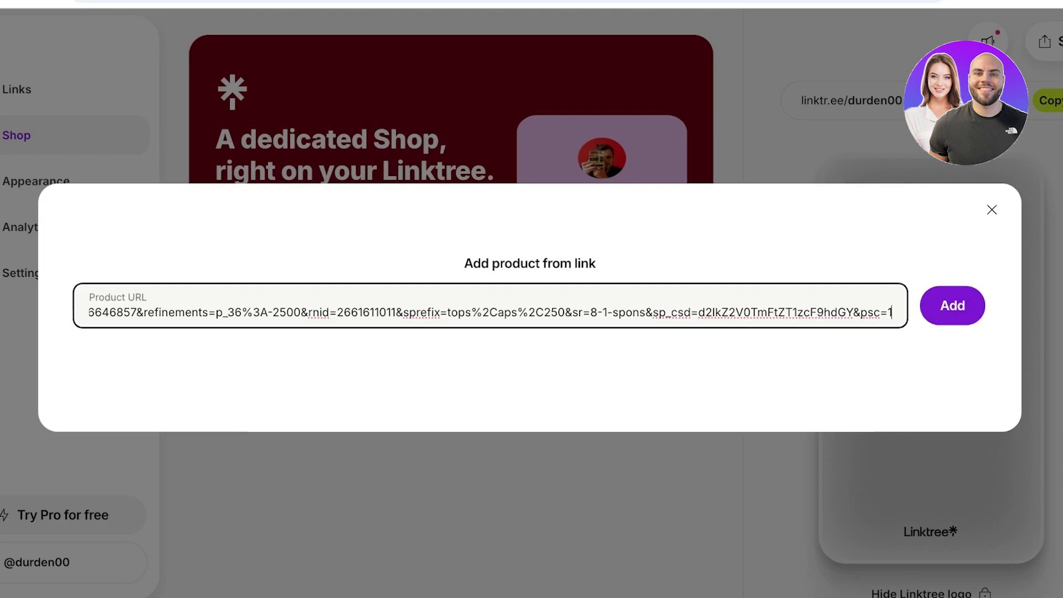
key("Return")
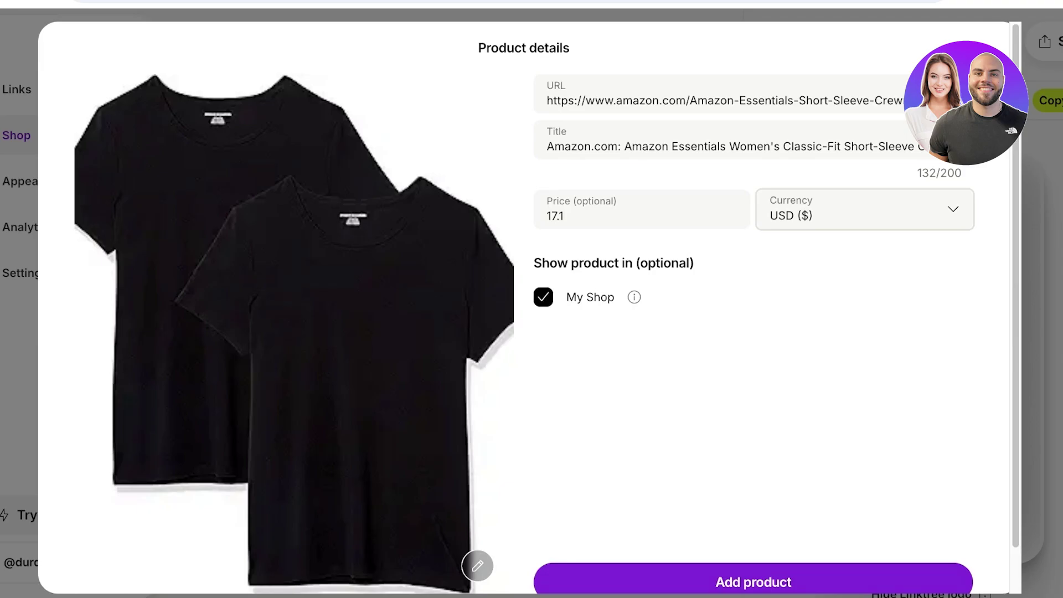
Step: Add the Amazon Essentials black T-shirt at $17.10 to My Shop
scroll(754, 310, "down", 1)
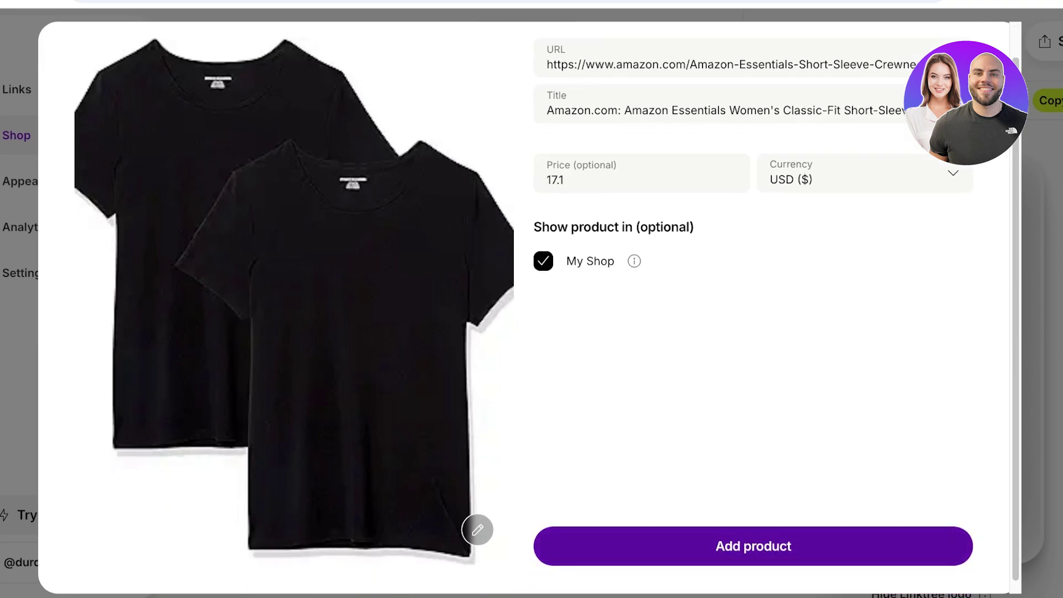
key("Return")
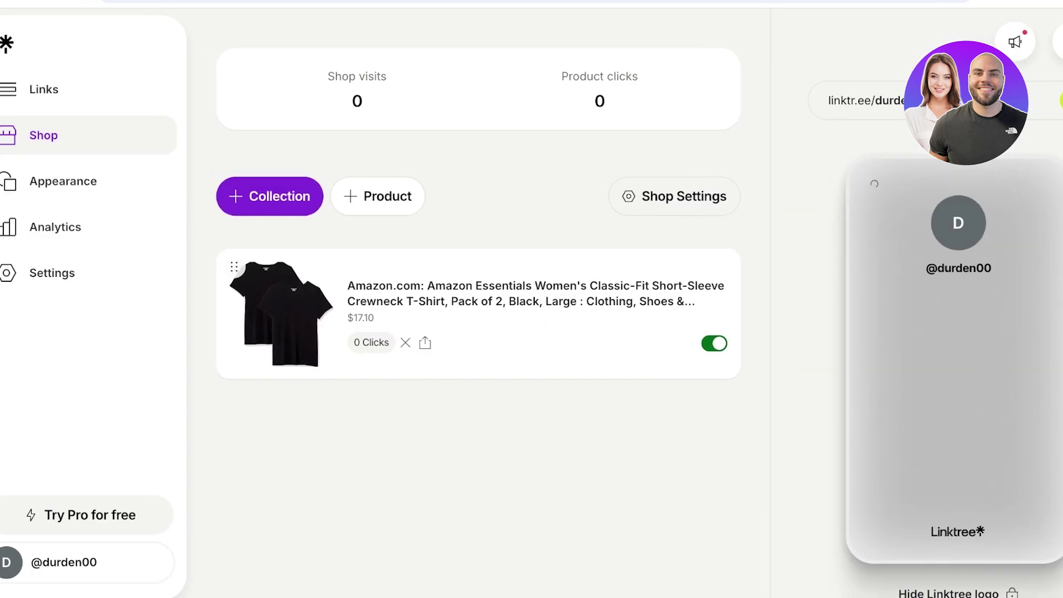
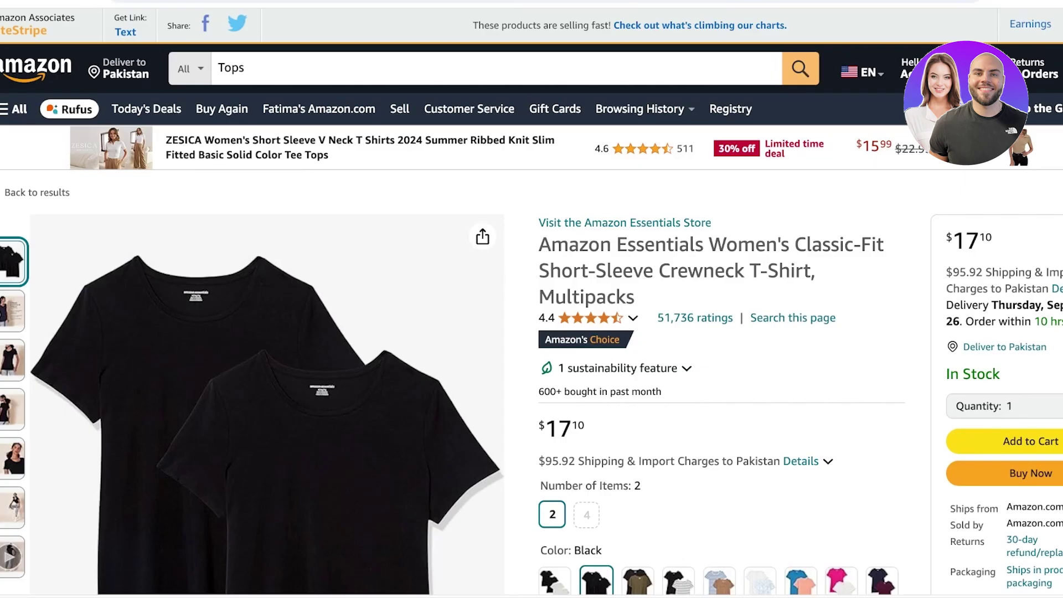
Step: Get an Amazon SiteStripe short text link for the e.l.f. Monochromatic Multi Stick page
key("Tab")
key("Return")
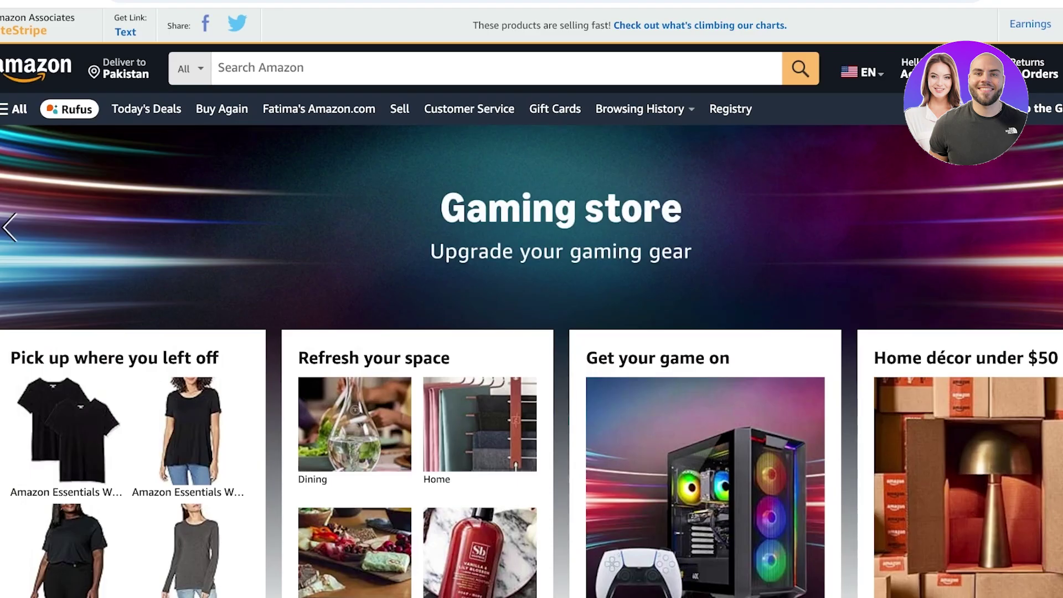
scroll(532, 299, "down", 15)
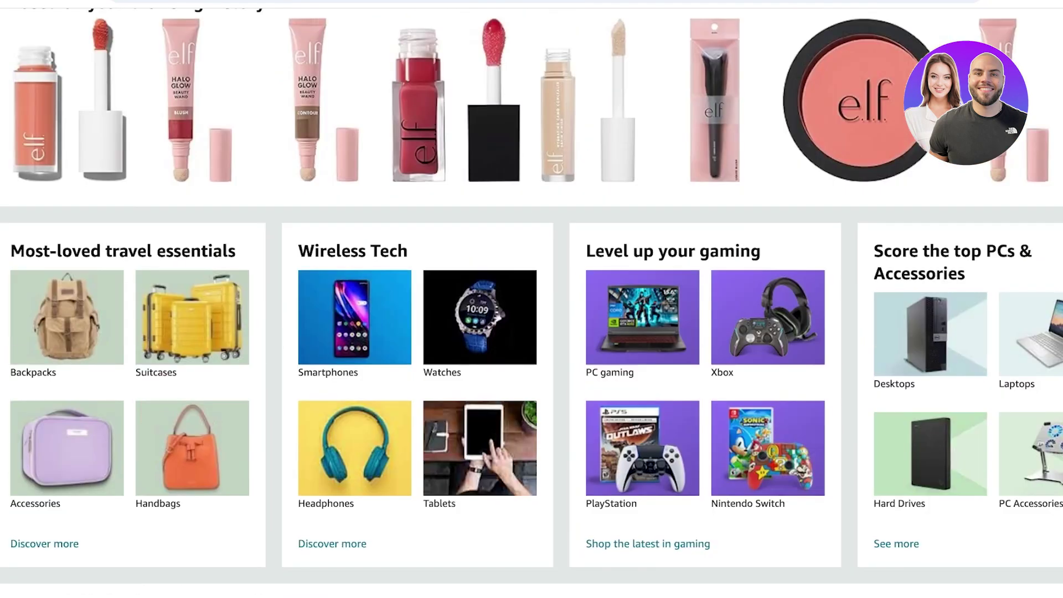
scroll(531, 299, "up", 2)
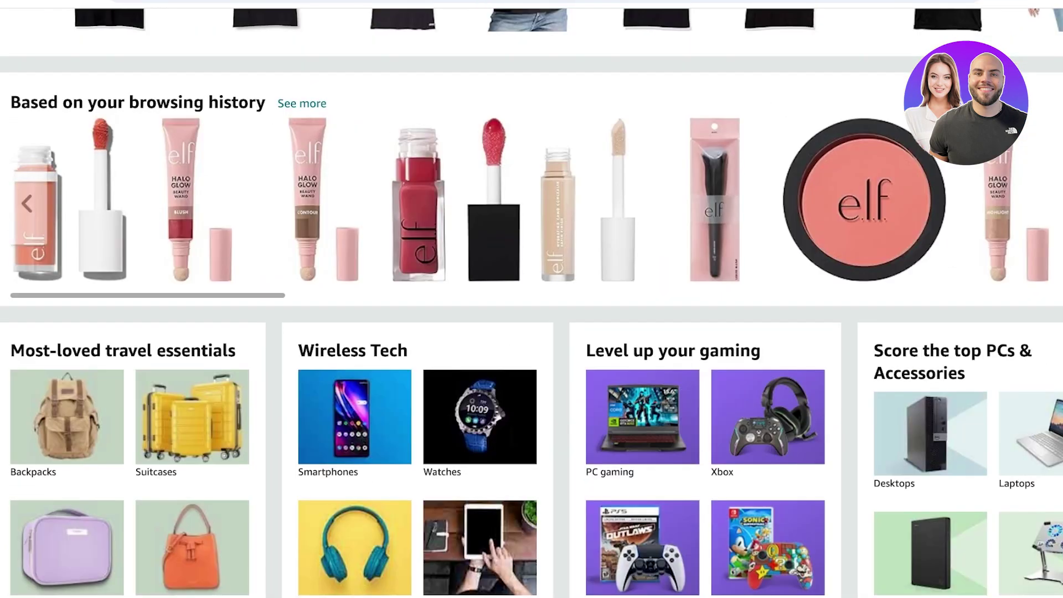
scroll(532, 200, "right", 5)
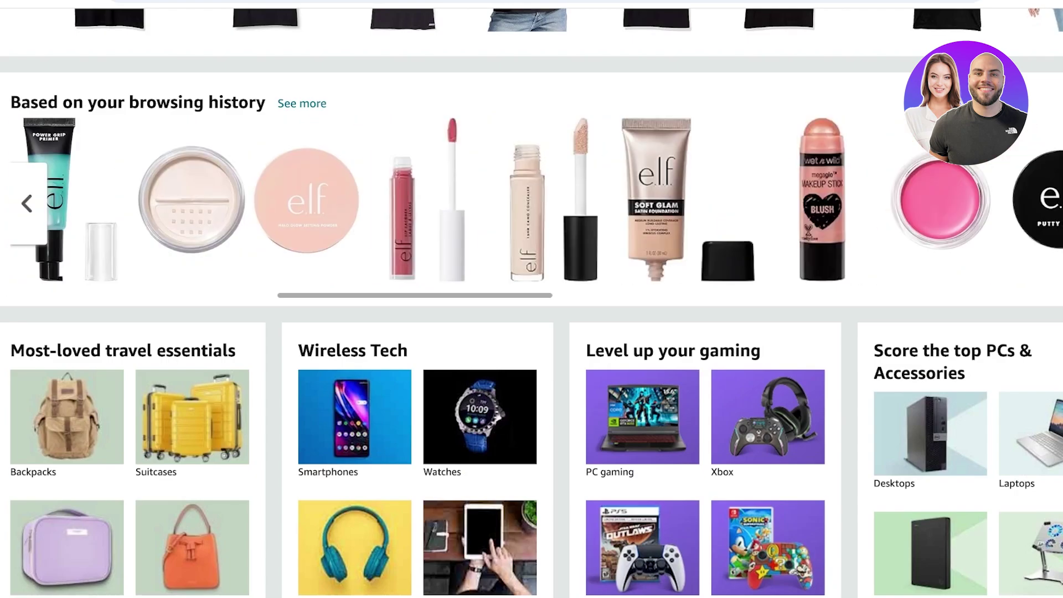
scroll(532, 200, "right", 3)
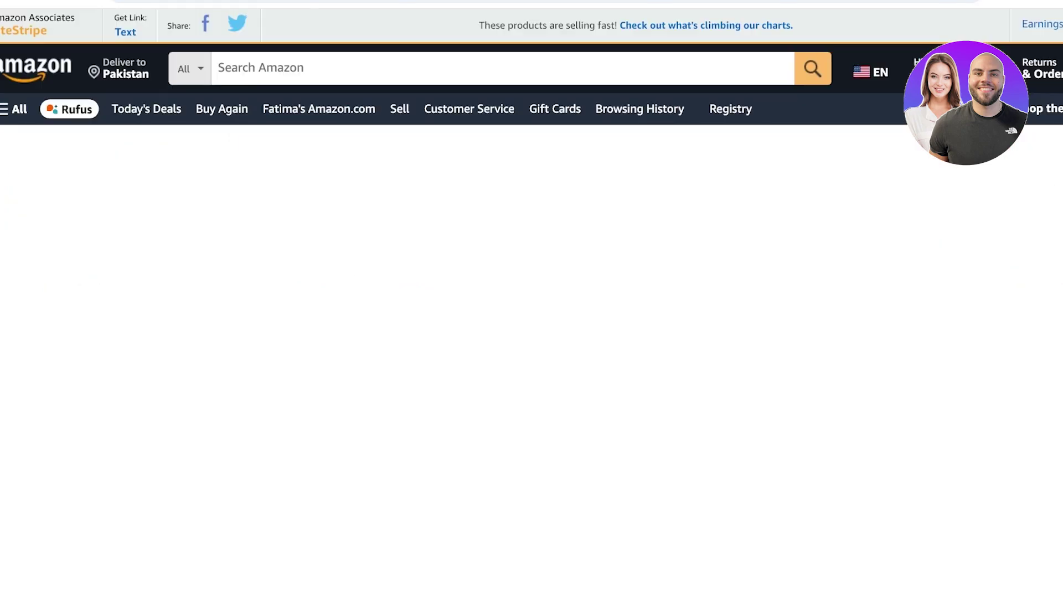
scroll(531, 299, "down", 1)
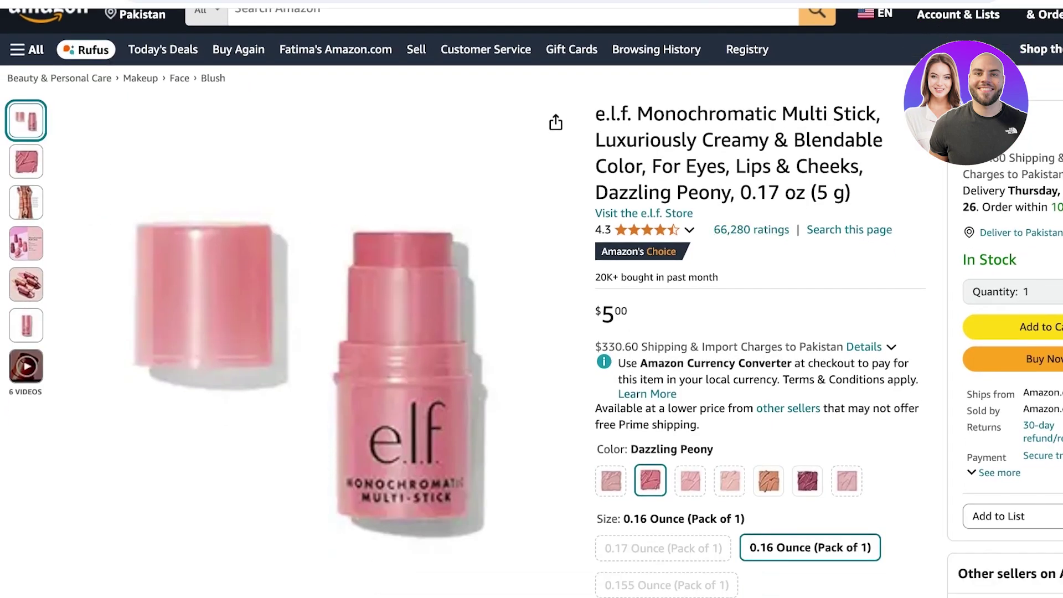
scroll(532, 299, "up", 1)
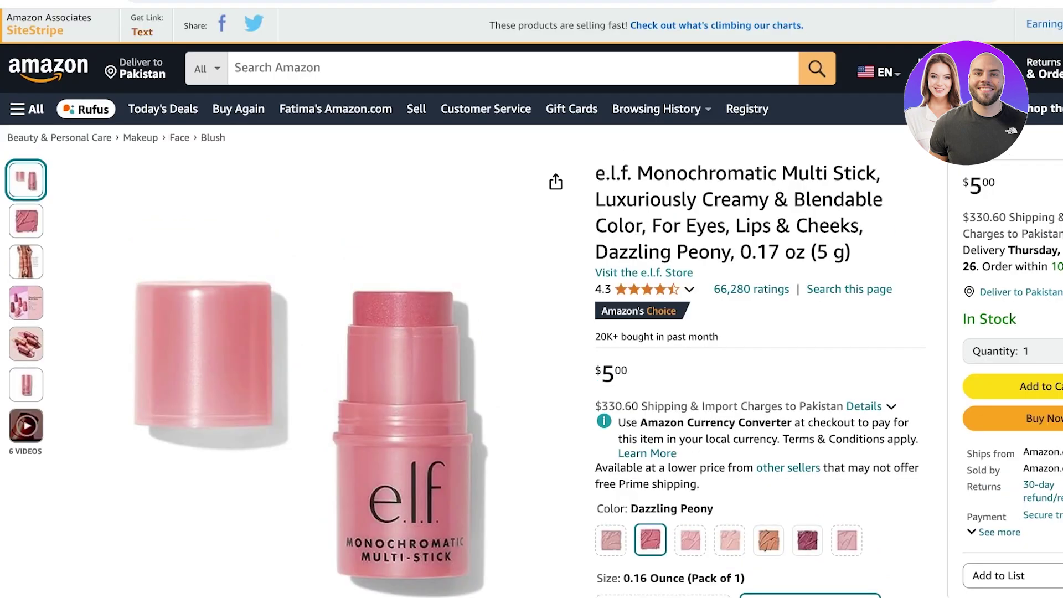
left_click(142, 31)
key("ctrl+c")
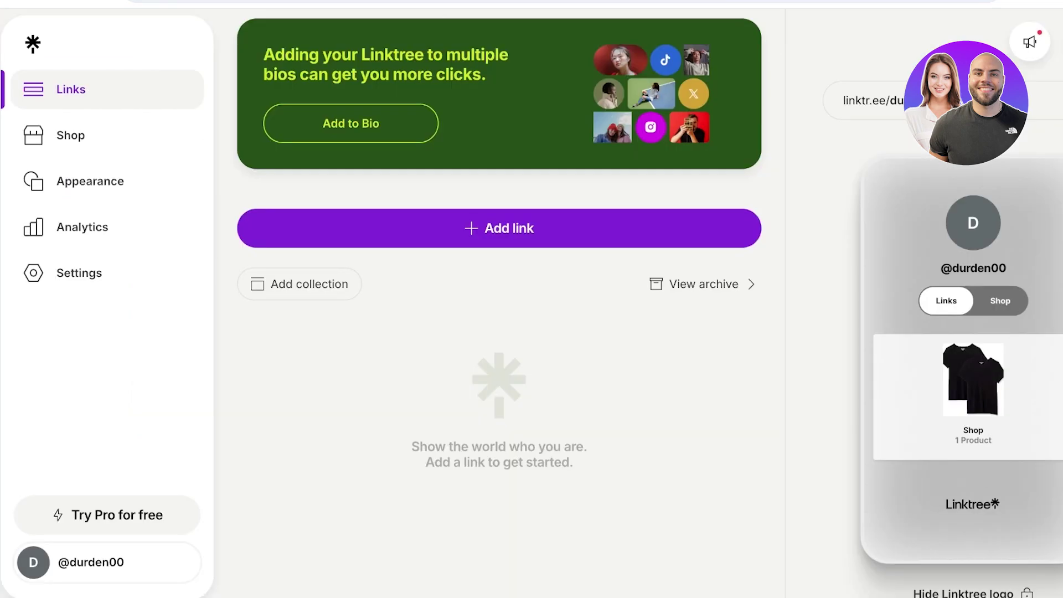
Step: Add the amzn.to/3B1BOZd short link to Linktree and title it 'ELF Blush Stick'
left_click(499, 228)
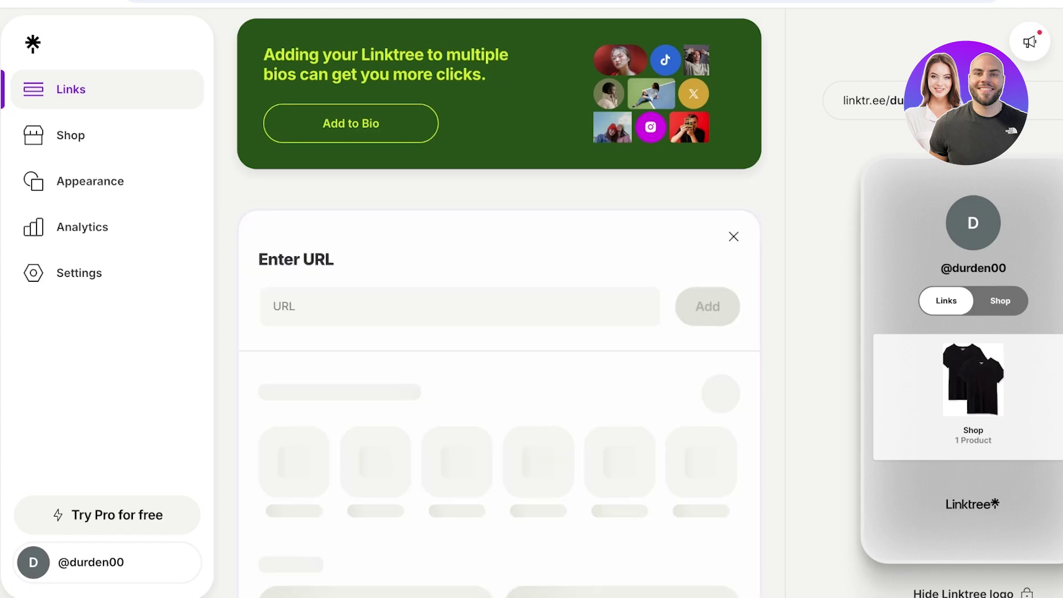
key("ctrl+v")
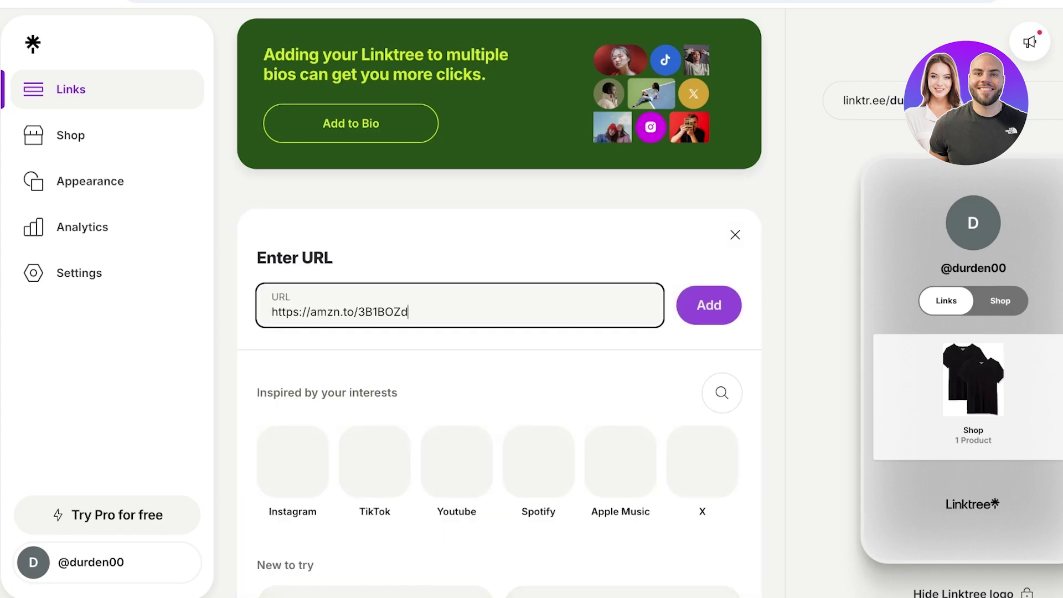
scroll(498, 304, "down", 1)
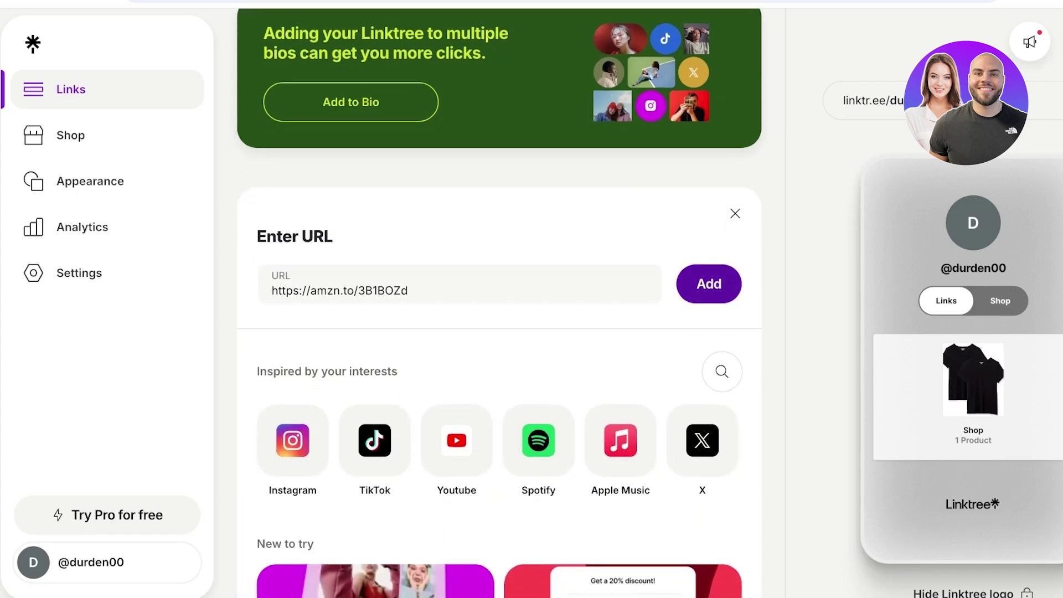
scroll(499, 305, "down", 4)
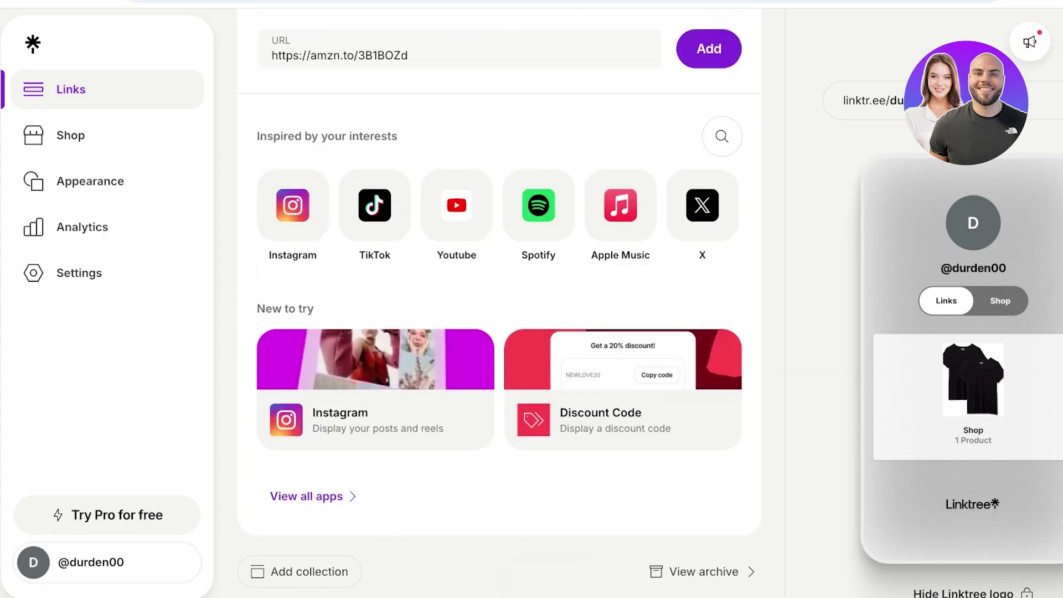
key("Return")
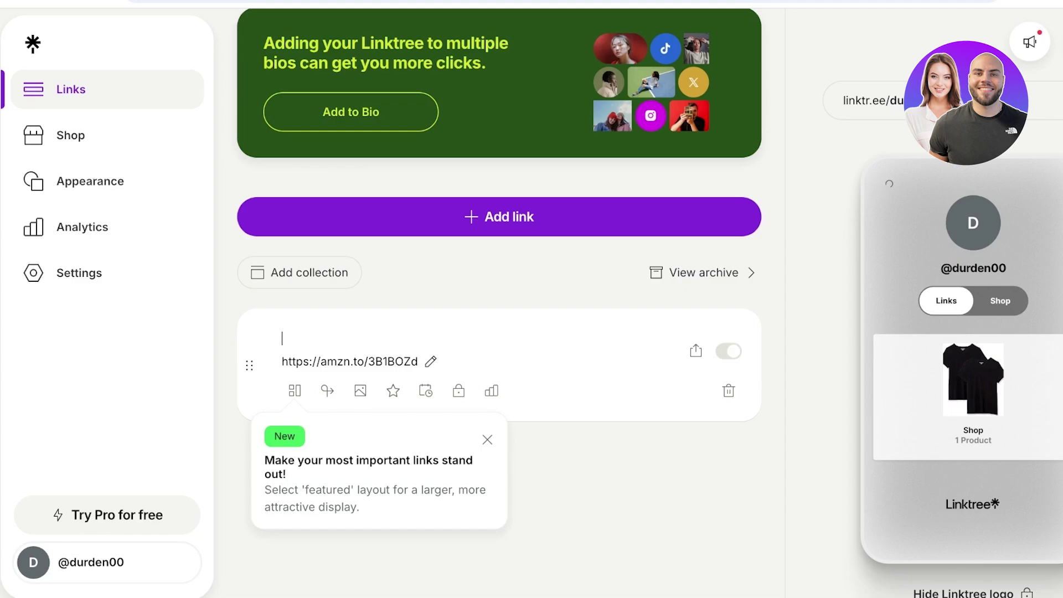
type("ELF Blush Stic")
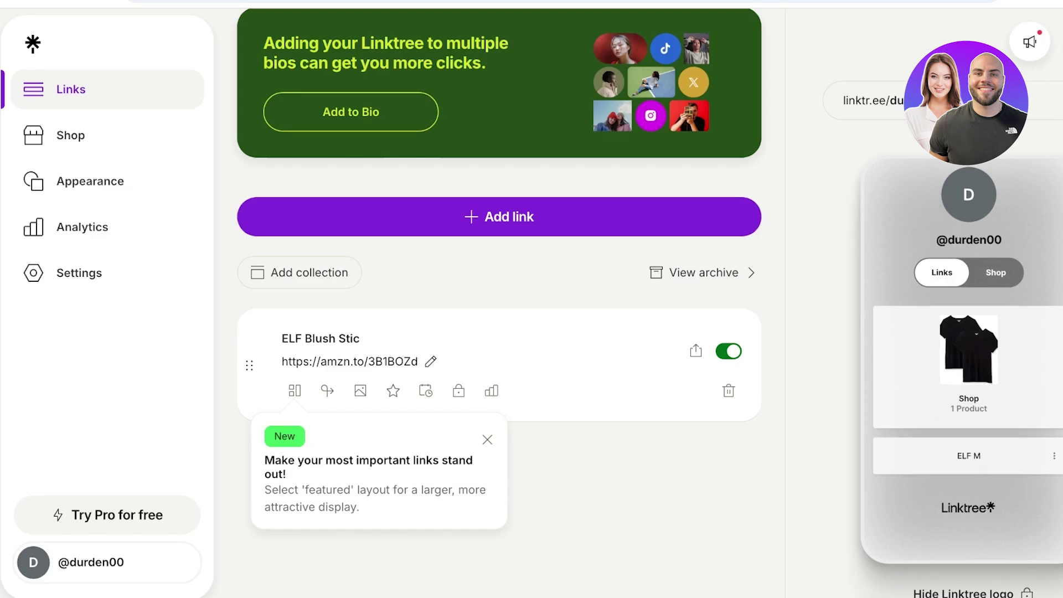
type("k")
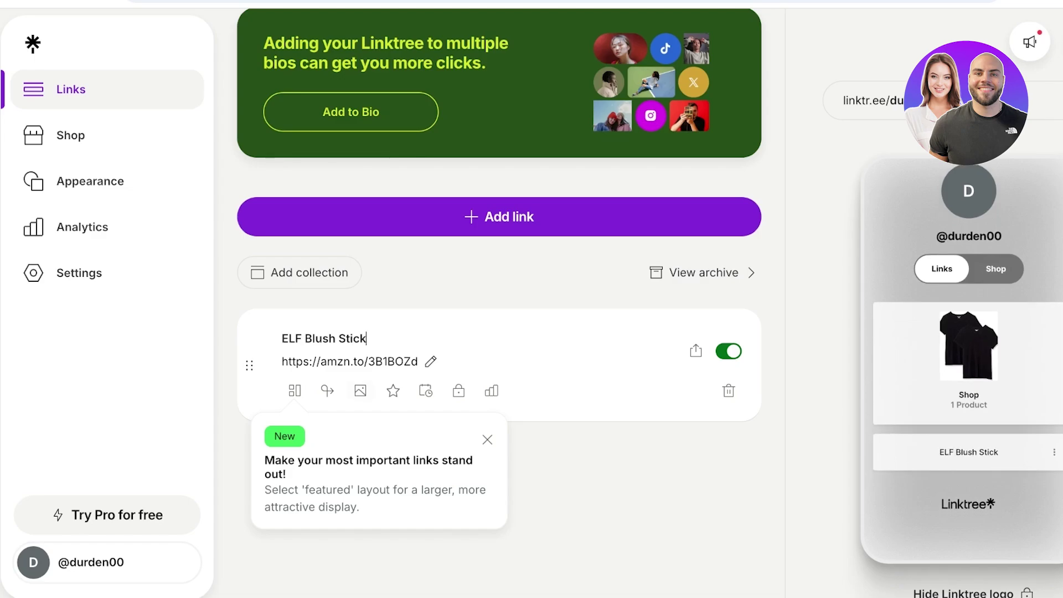
Step: Upload the blush sticks image as the ELF Blush Stick link's thumbnail, cropped square
left_click(360, 390)
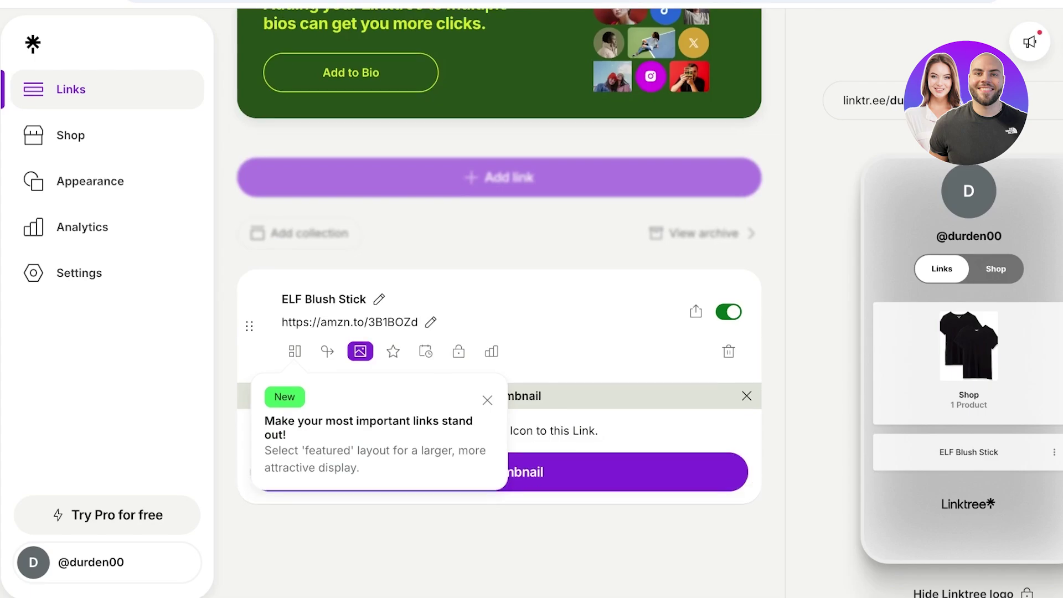
left_click(499, 472)
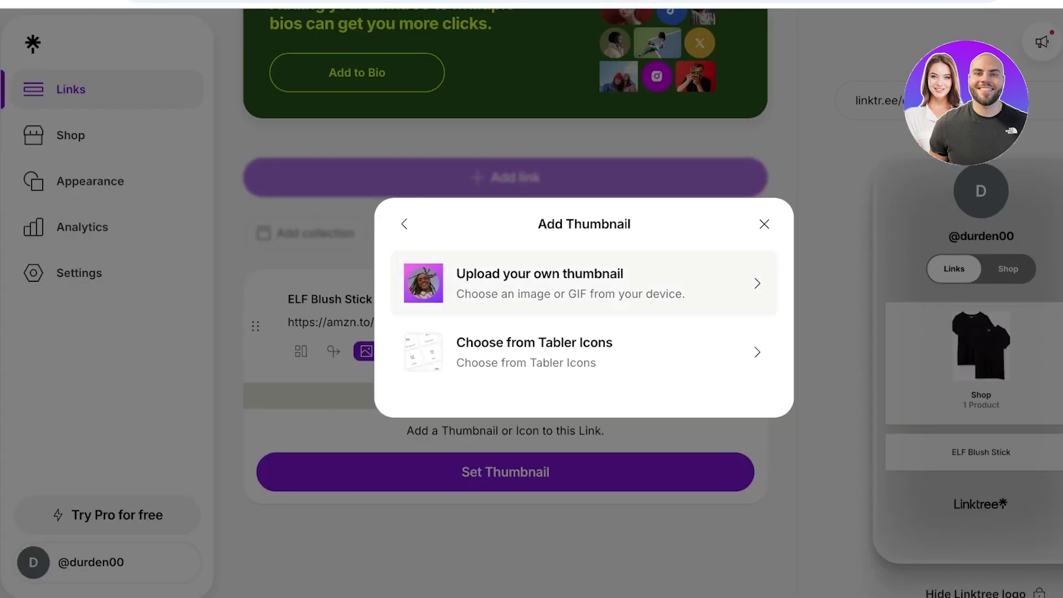
left_click(570, 282)
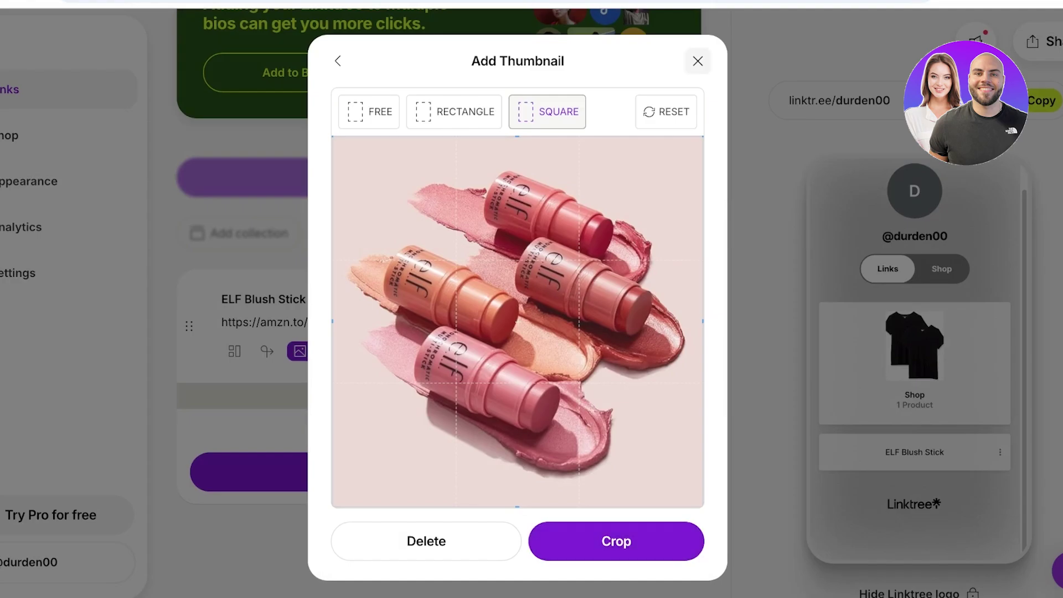
left_click(616, 541)
left_click(616, 541)
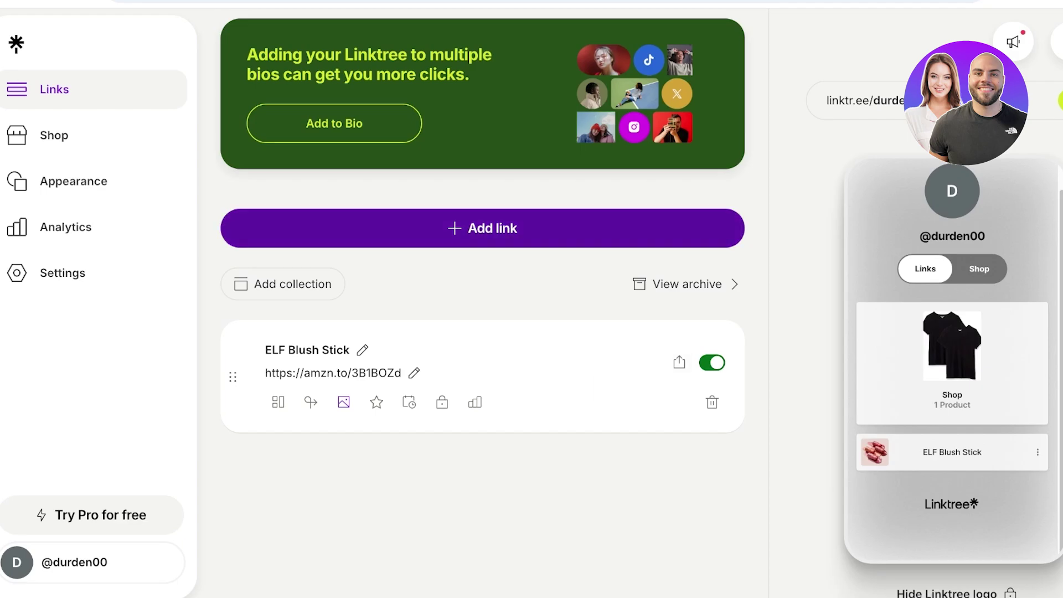
left_click(582, 228)
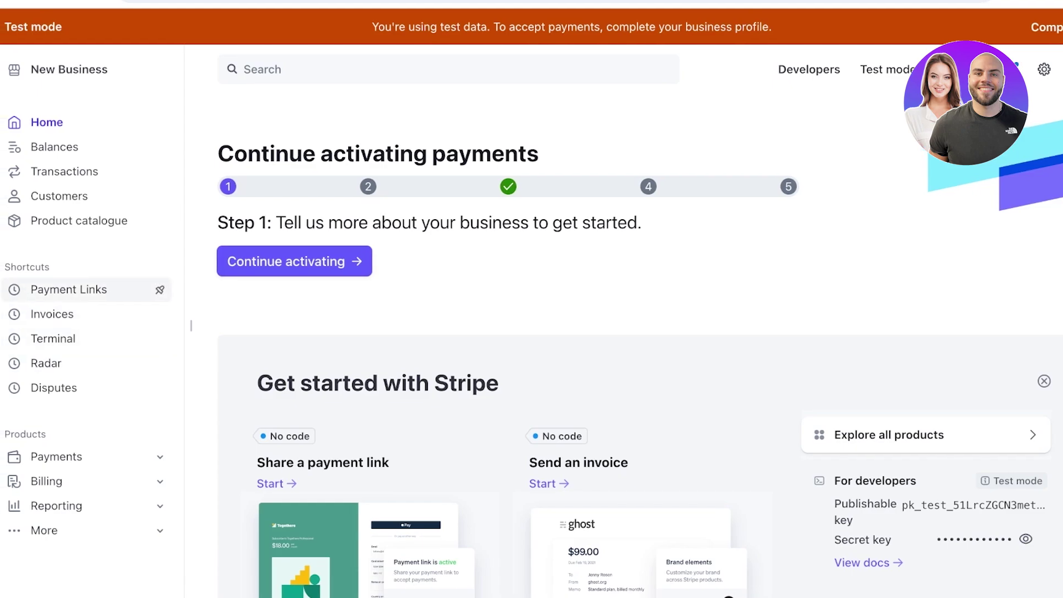
Step: Create a Stripe payment link for a new 'elf blush stick' product priced at US$4.00
left_click(69, 289)
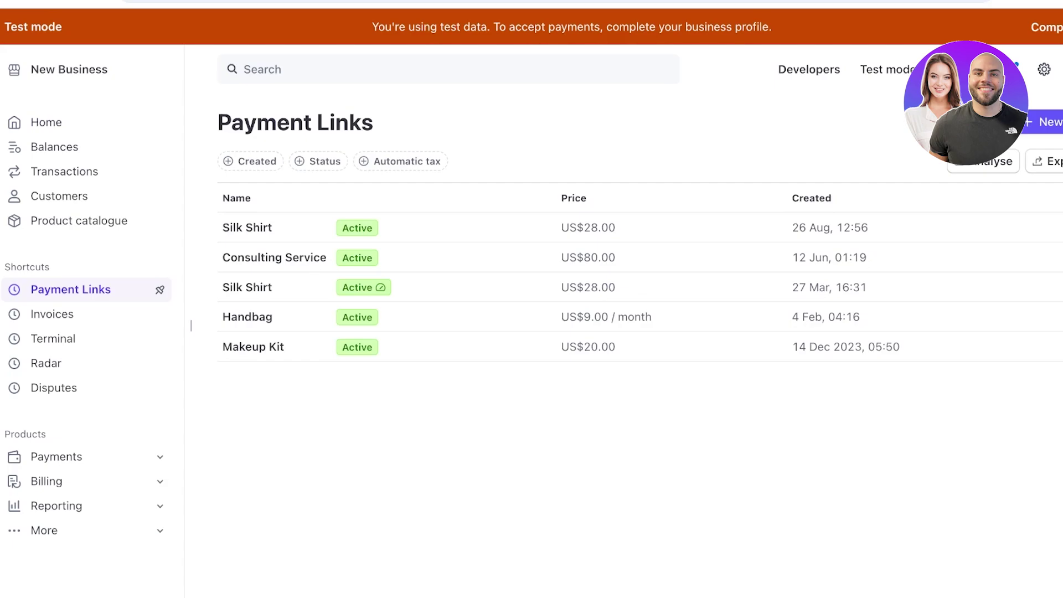
left_click(1044, 122)
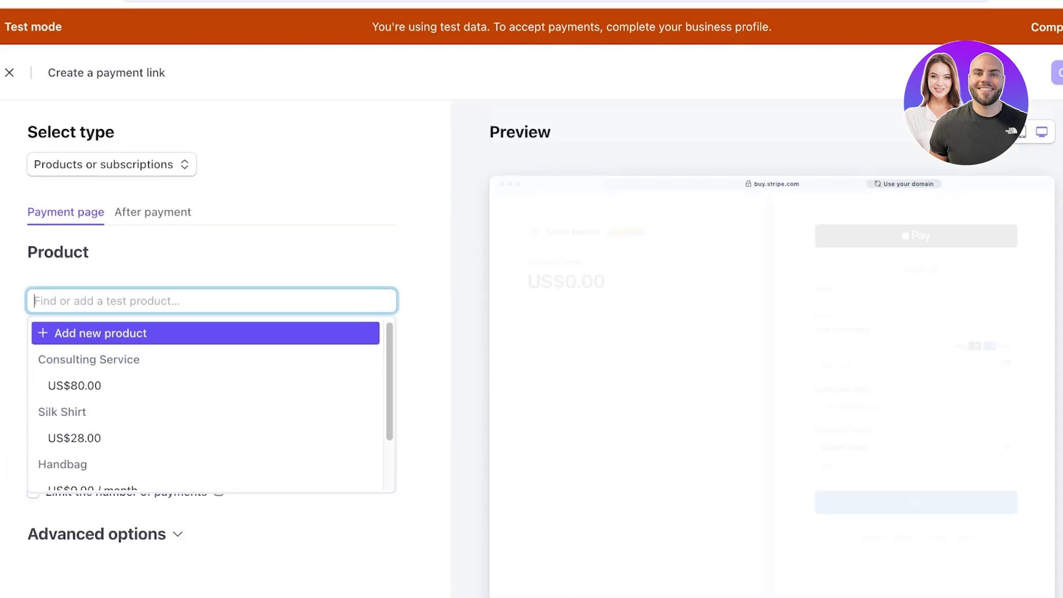
left_click(100, 333)
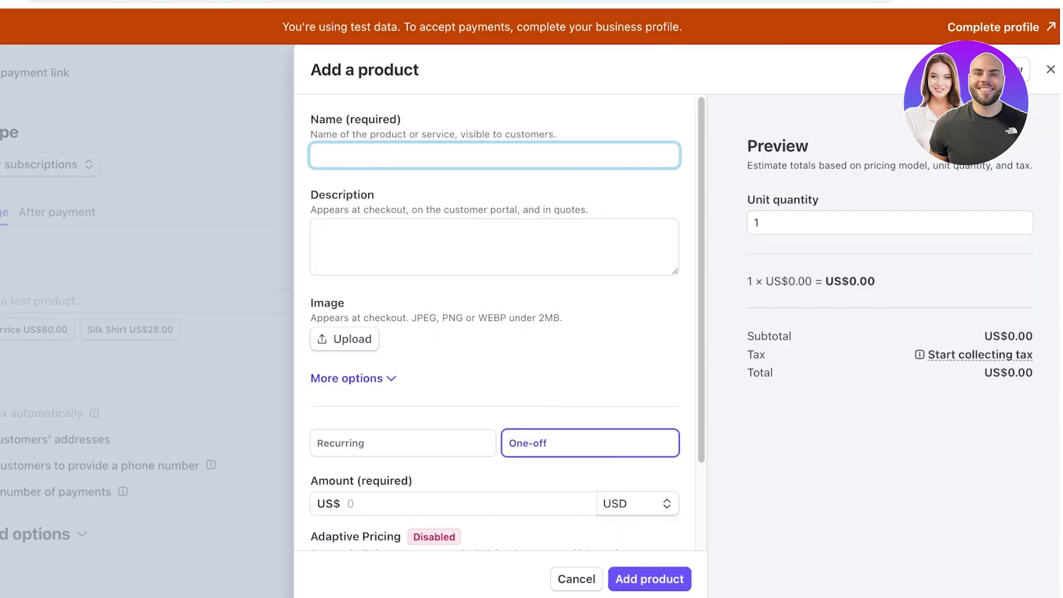
type("elf blush stick")
scroll(496, 319, "down", 3)
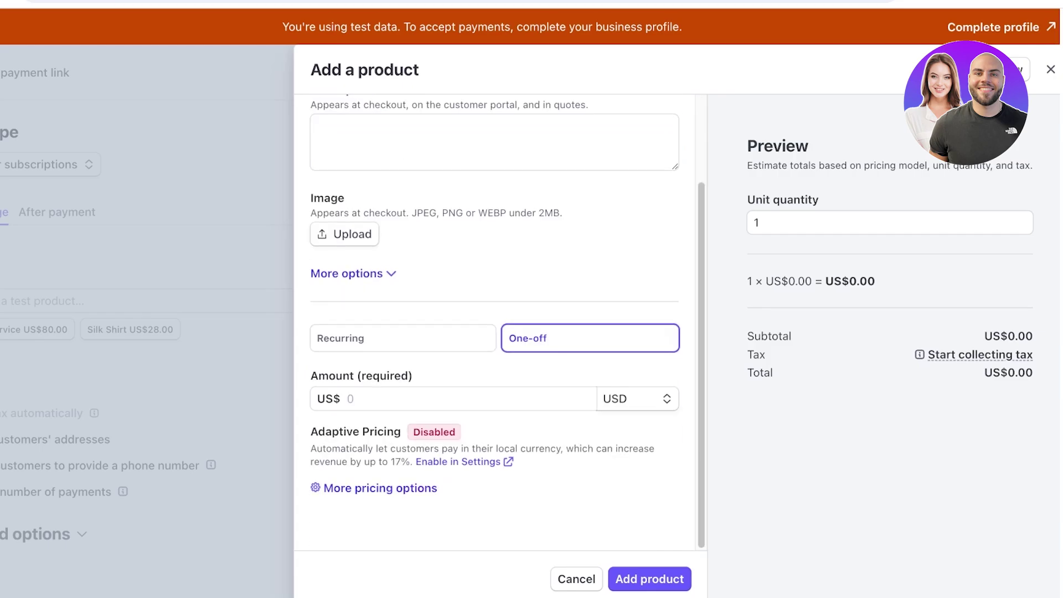
left_click(471, 398)
type("4")
left_click(651, 579)
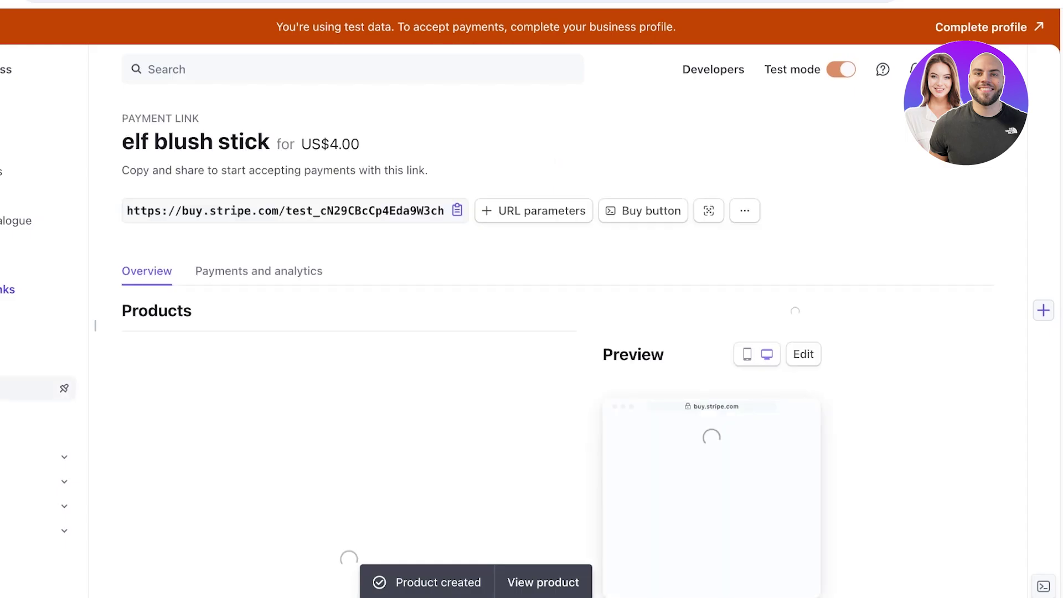
Step: Open the elf blush stick payment link's details and view its QR code
left_click(11, 290)
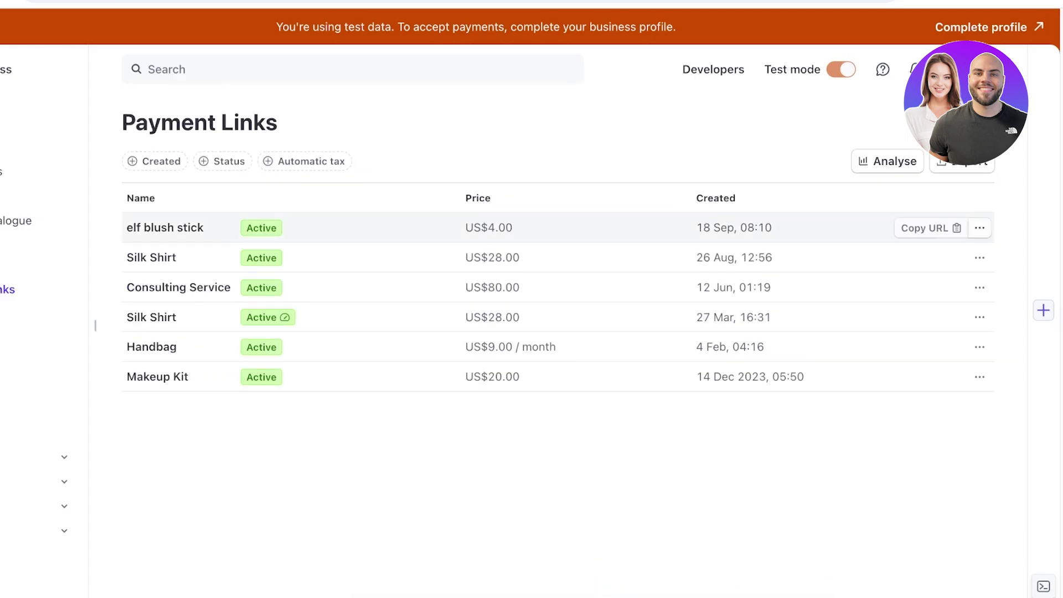
left_click(931, 227)
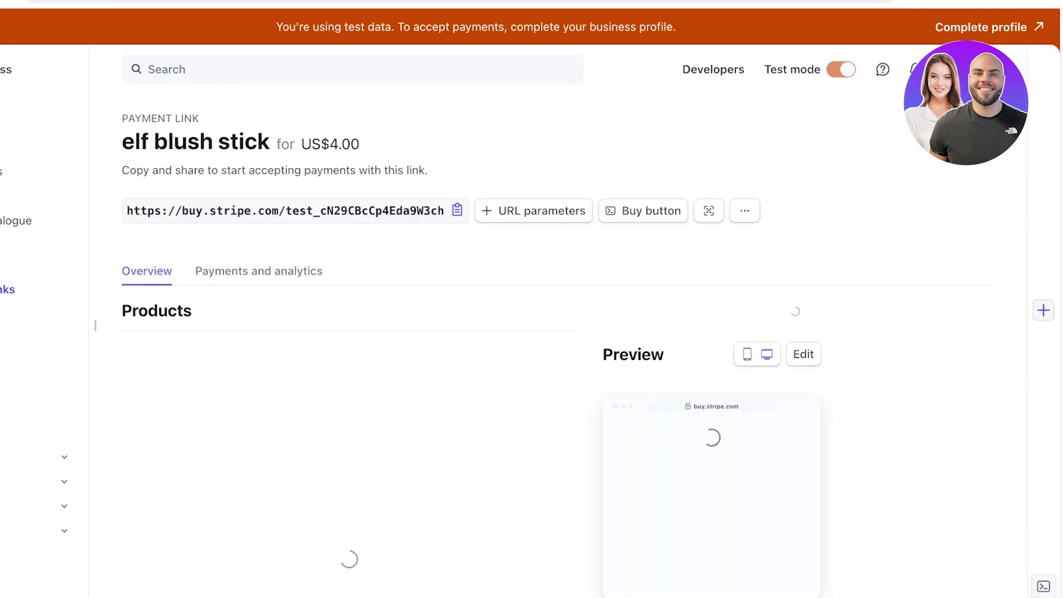
scroll(554, 332, "down", 5)
scroll(554, 333, "up", 5)
left_click(709, 210)
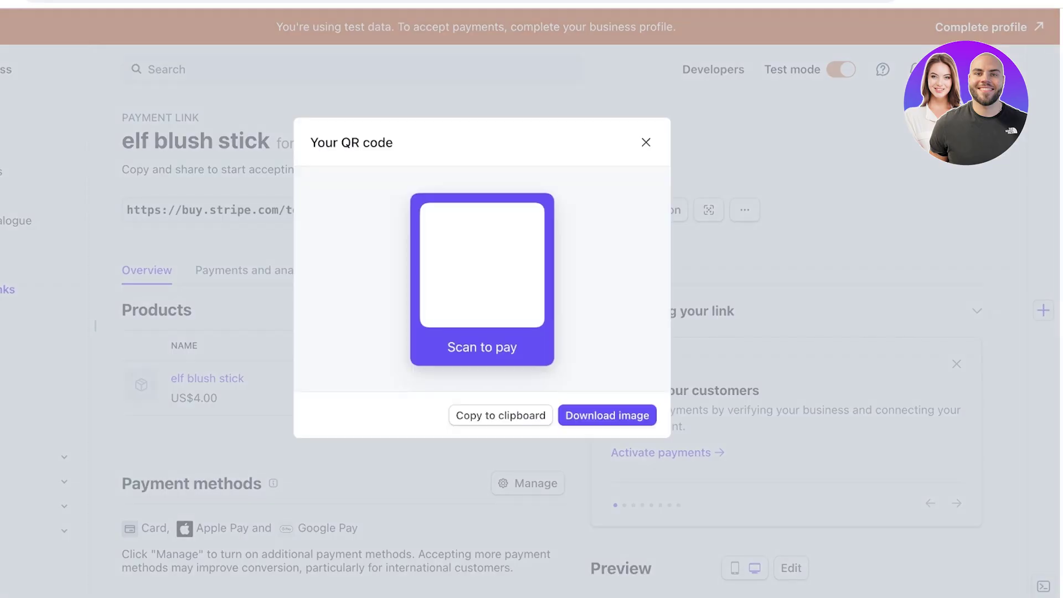
left_click(645, 143)
Step: Open the payment link's more-actions menu to reach the Edit option
left_click(745, 210)
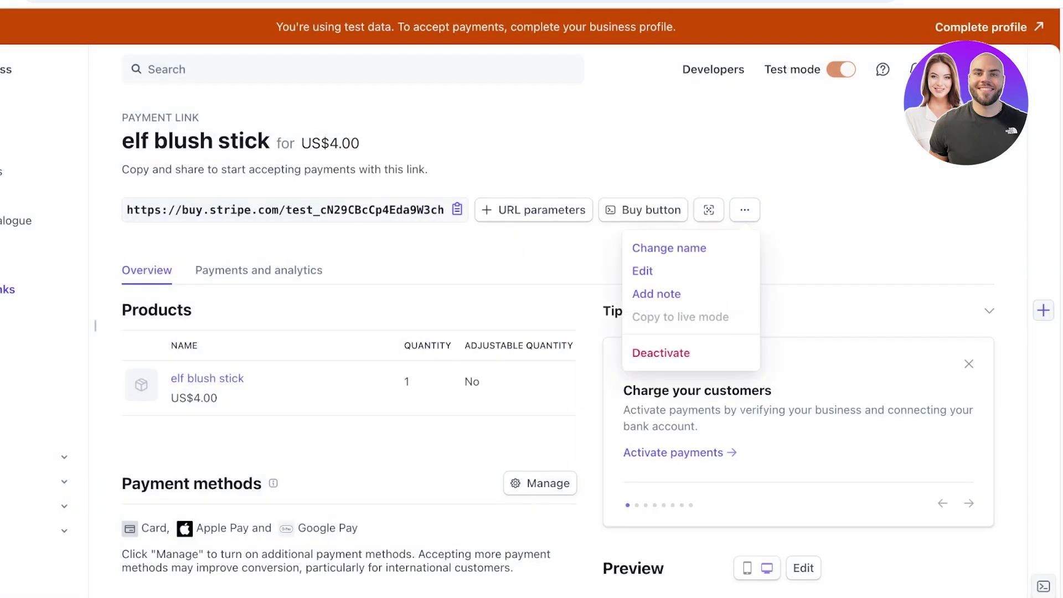
scroll(345, 569, "down", 10)
scroll(345, 570, "up", 1)
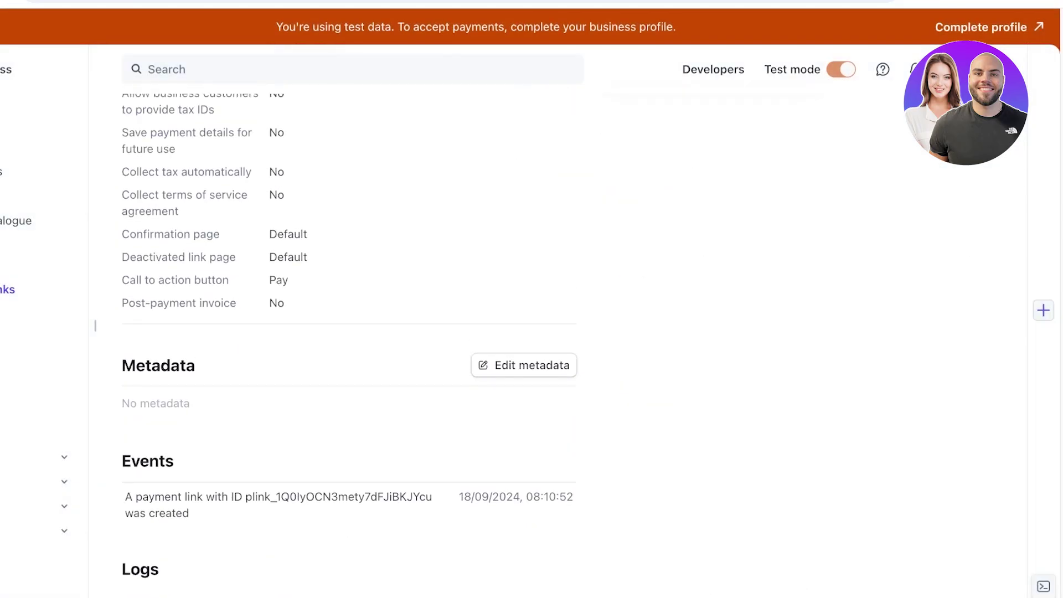
scroll(349, 333, "up", 7)
scroll(349, 333, "up", 6)
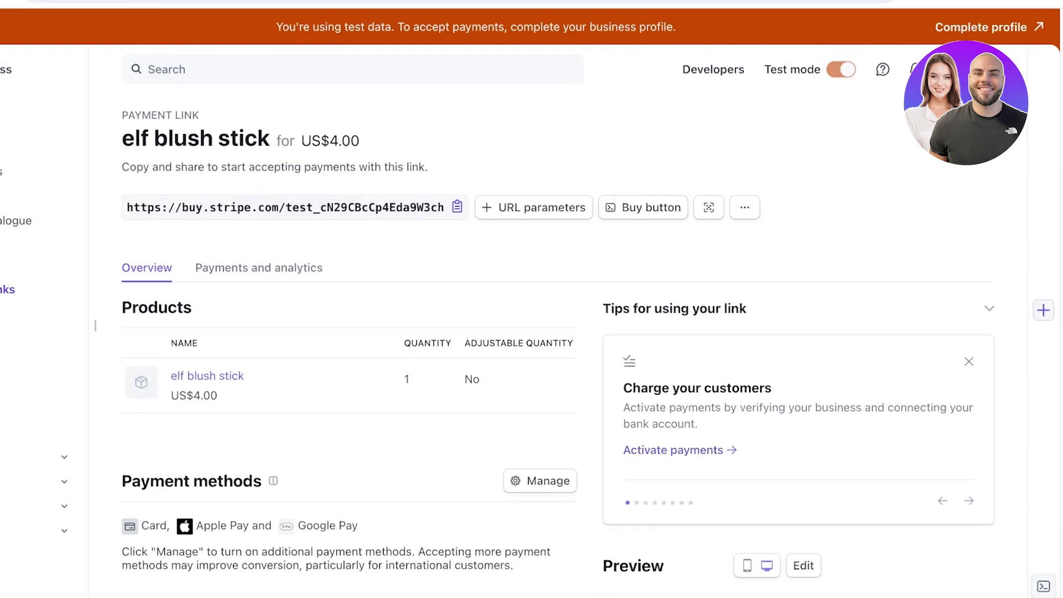
left_click(745, 207)
Step: Collect billing and shipping addresses for Canada and United States, and require phone numbers
left_click(641, 266)
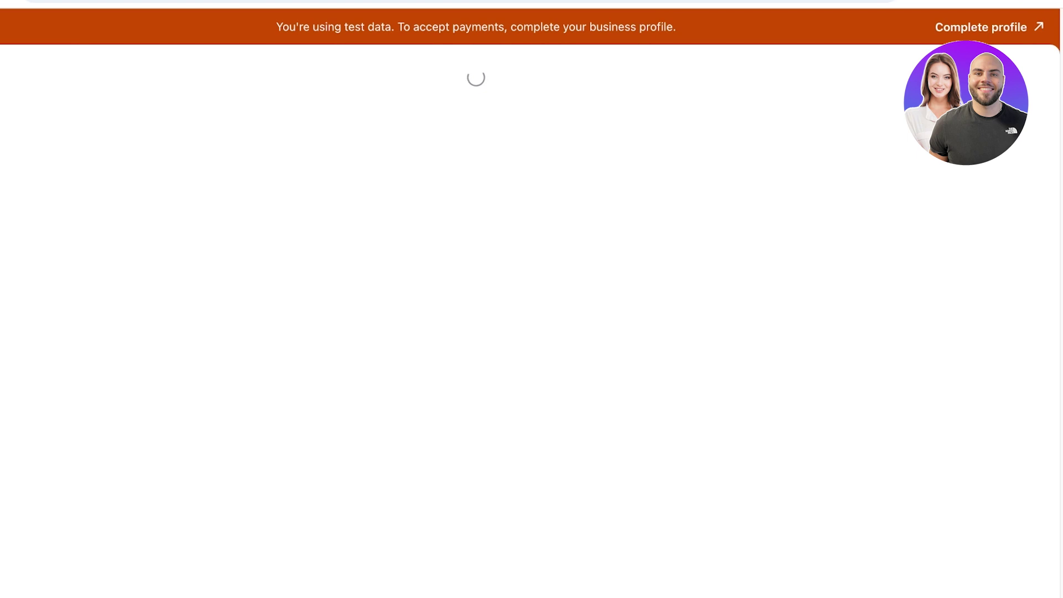
scroll(216, 343, "down", 3)
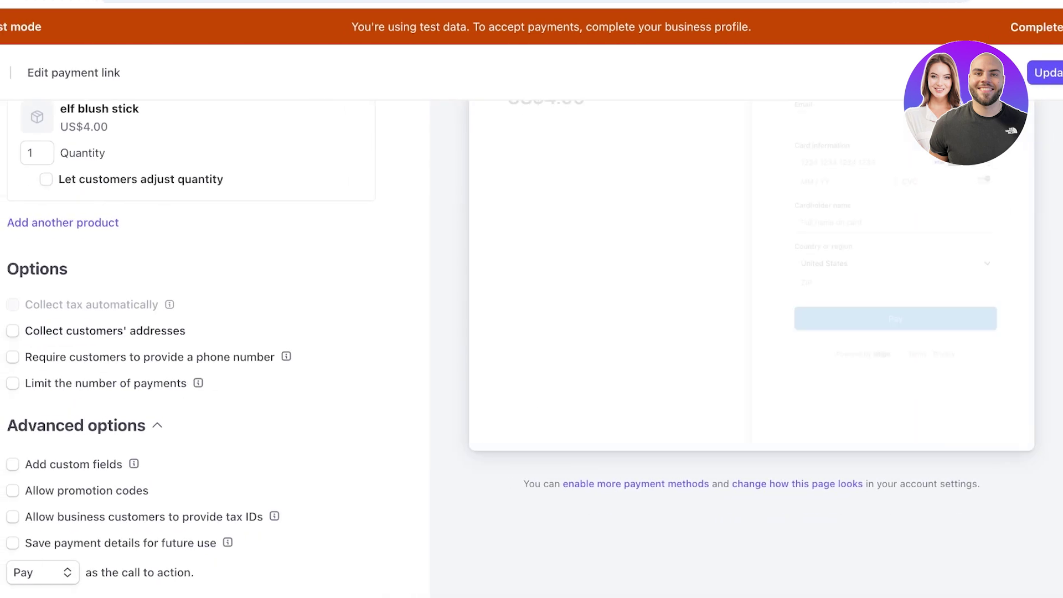
left_click(12, 331)
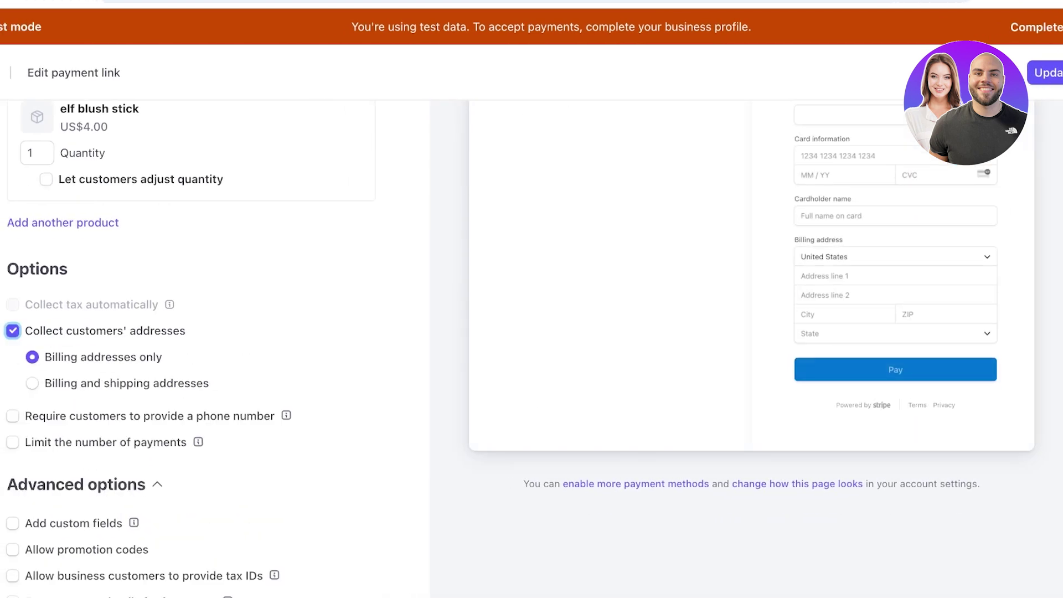
left_click(32, 383)
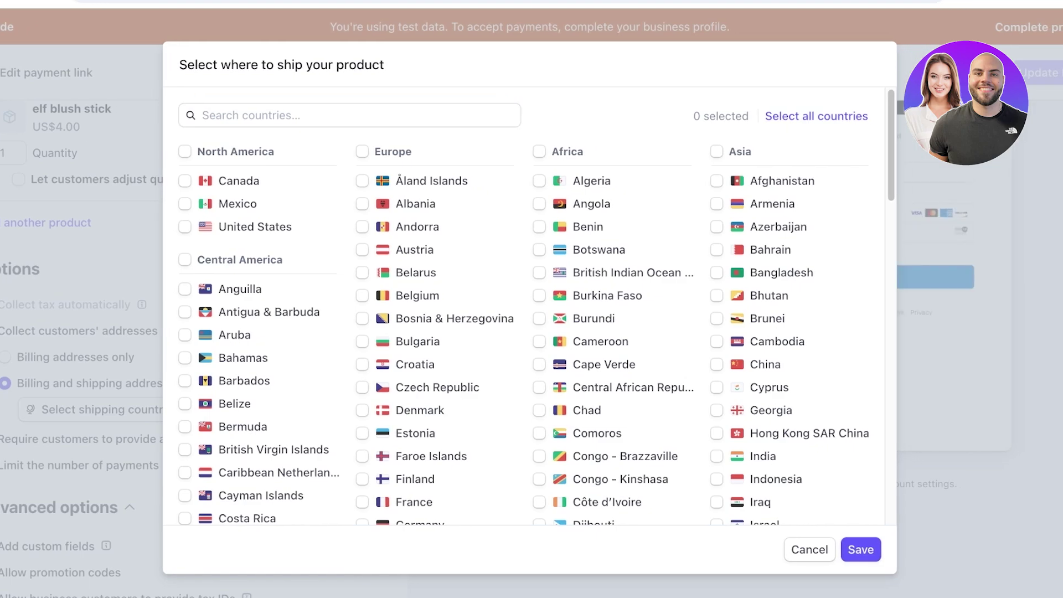
left_click(185, 180)
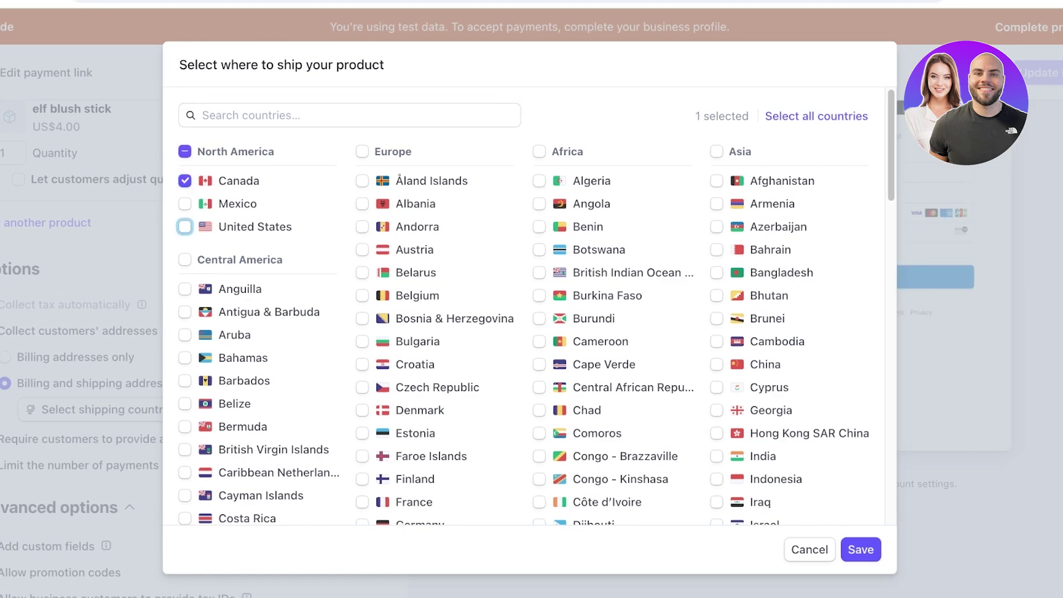
left_click(185, 227)
left_click(860, 550)
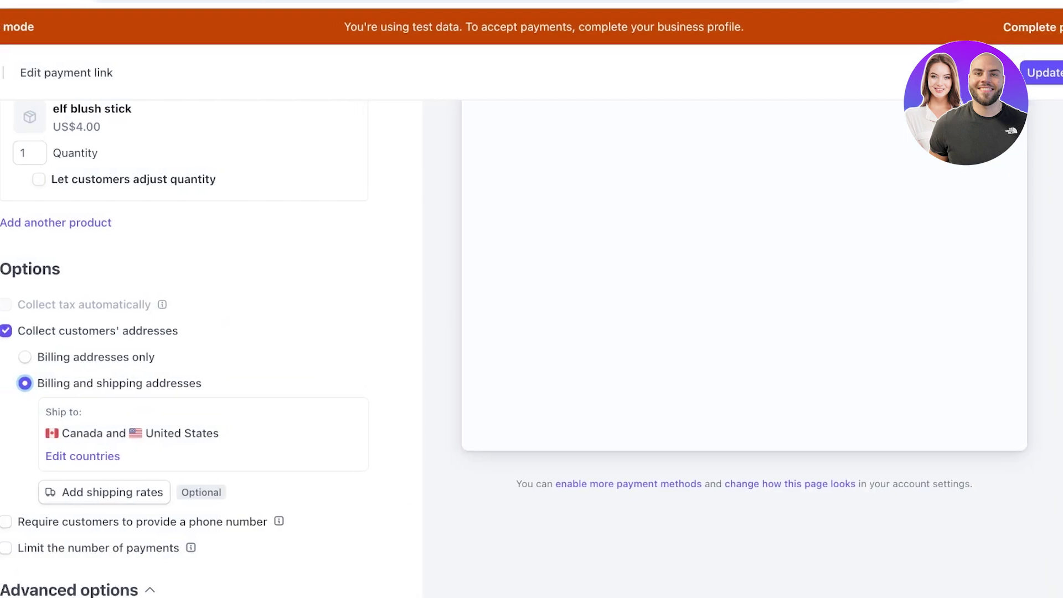
scroll(216, 332, "down", 4)
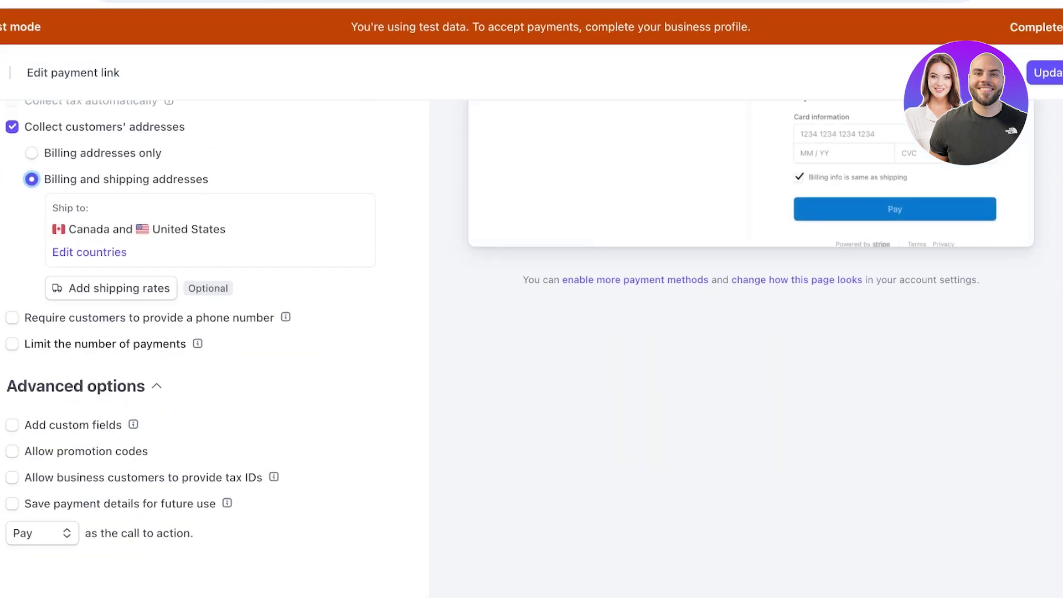
left_click(12, 317)
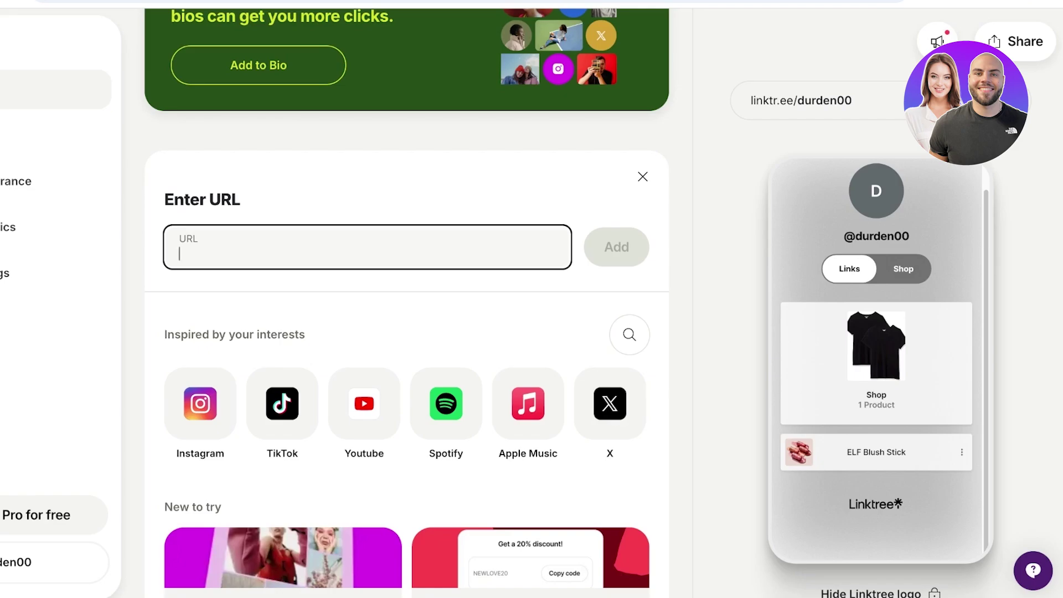
type("https://amzn.to/3B1BOZd")
key("Return")
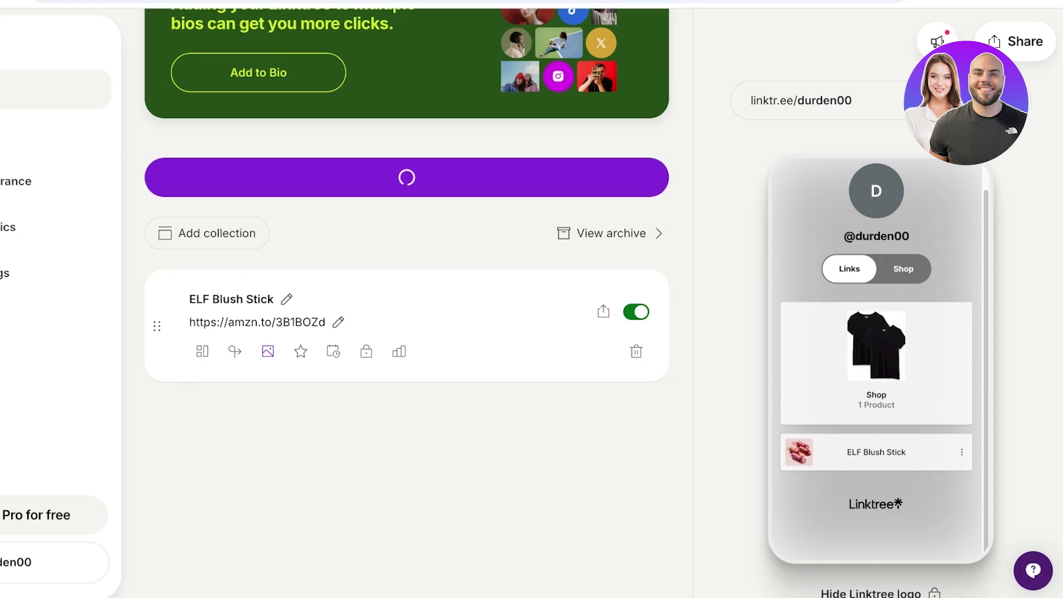
left_click(201, 299)
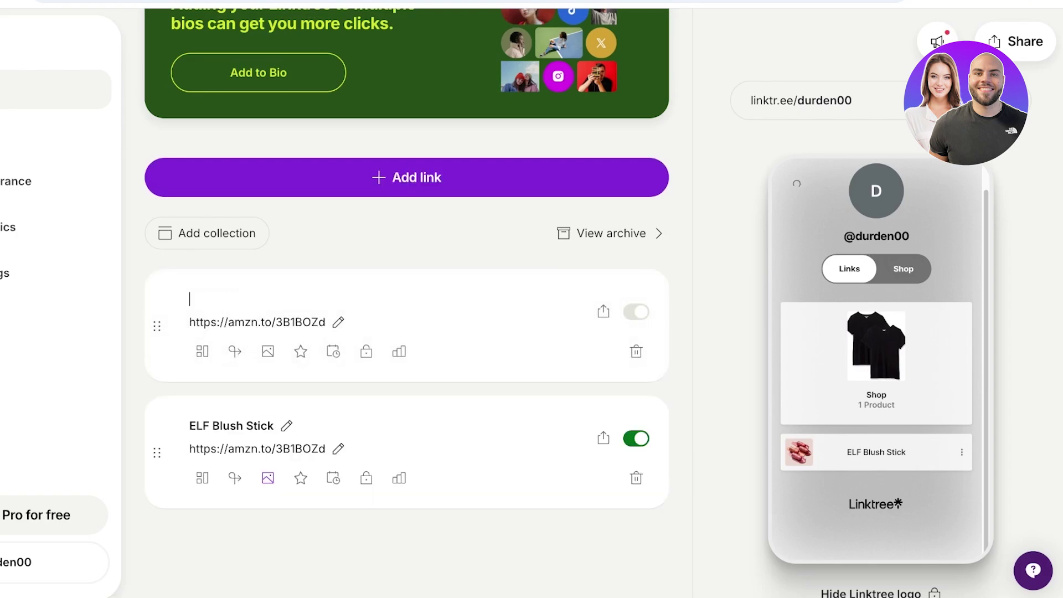
type("ELF")
type(" V")
key("BackSpace")
key("BackSpace")
type("Blsuh STick")
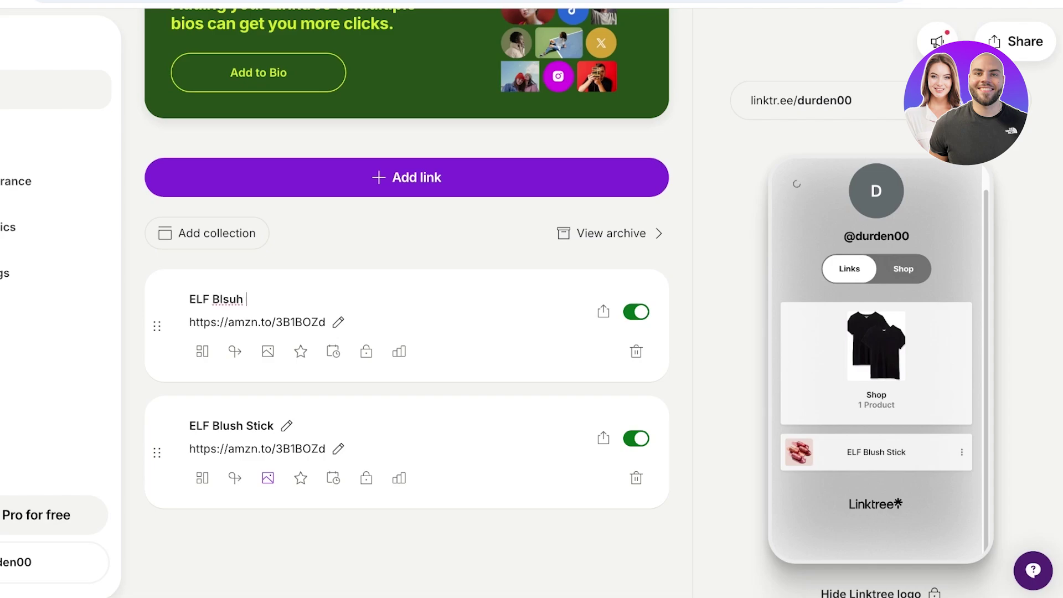
key("Return")
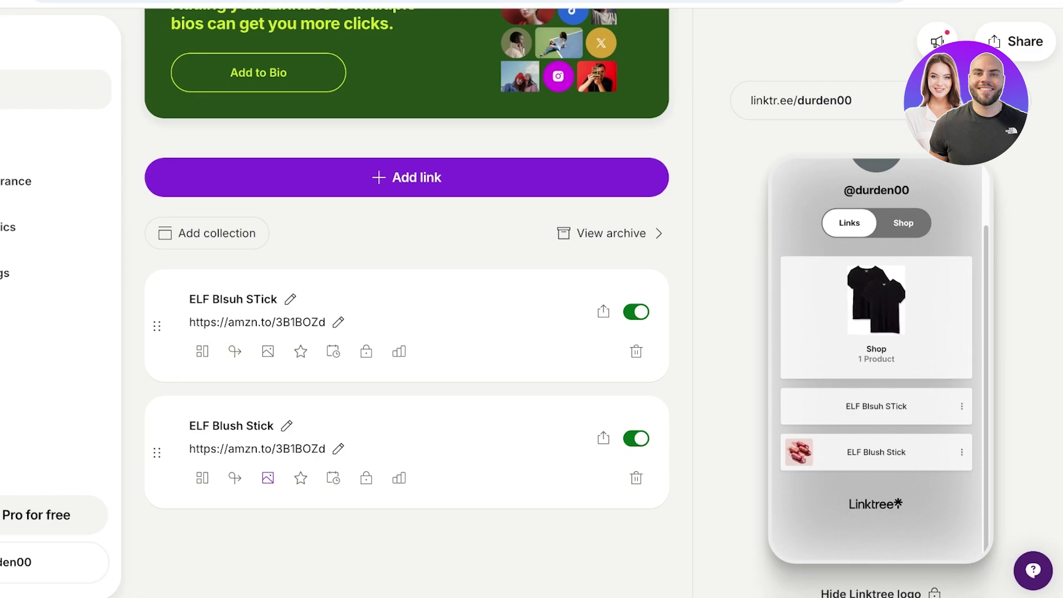
scroll(407, 304, "up", 1)
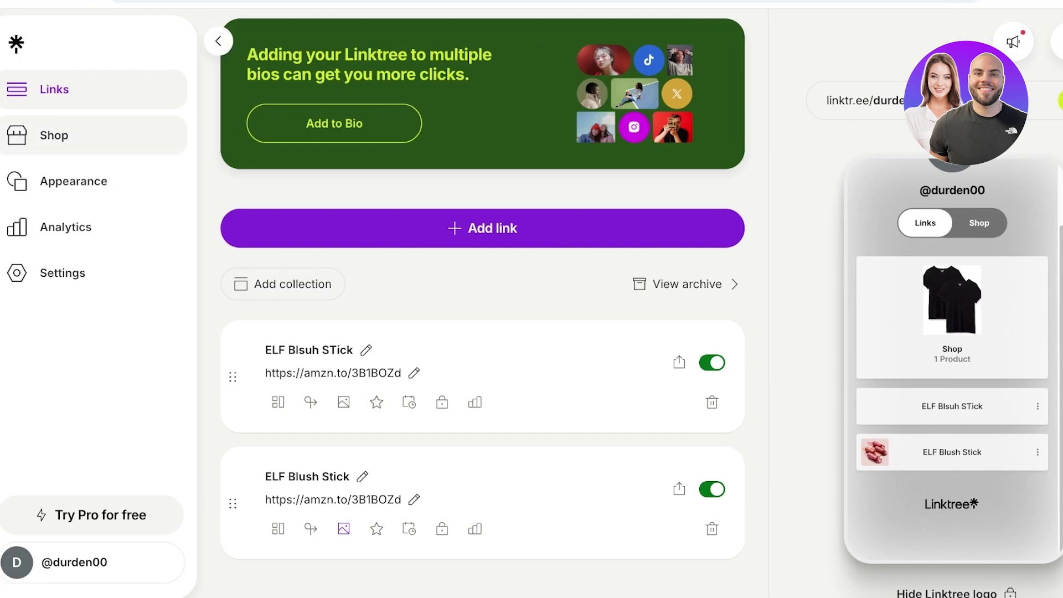
Step: Apply the dark Air Smoke theme from the Appearance page's Themes list
left_click(54, 135)
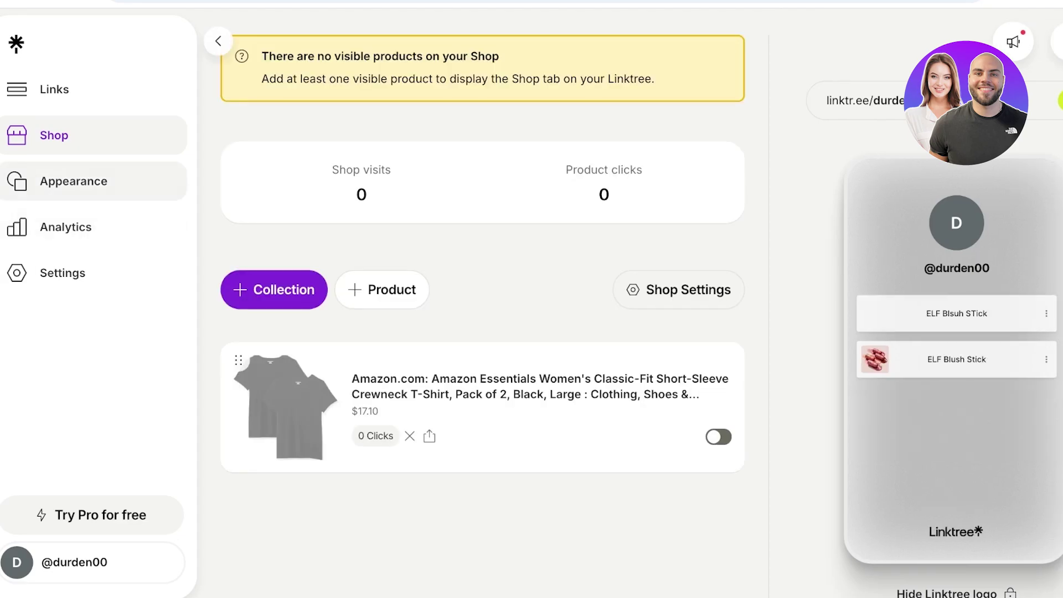
left_click(74, 181)
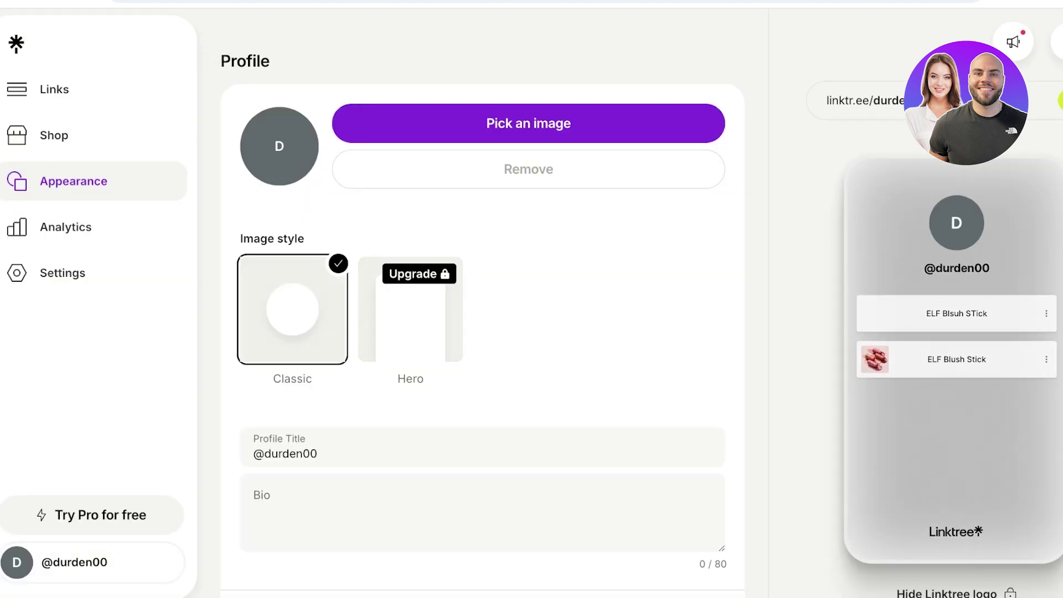
scroll(482, 299, "down", 3)
scroll(482, 299, "down", 4)
scroll(482, 299, "up", 6)
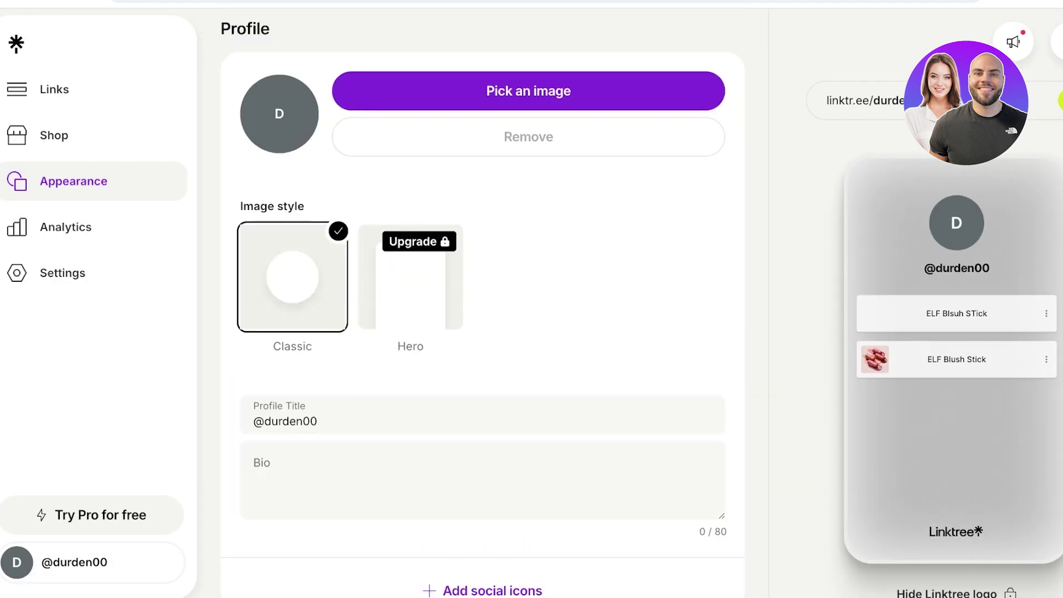
scroll(482, 299, "down", 8)
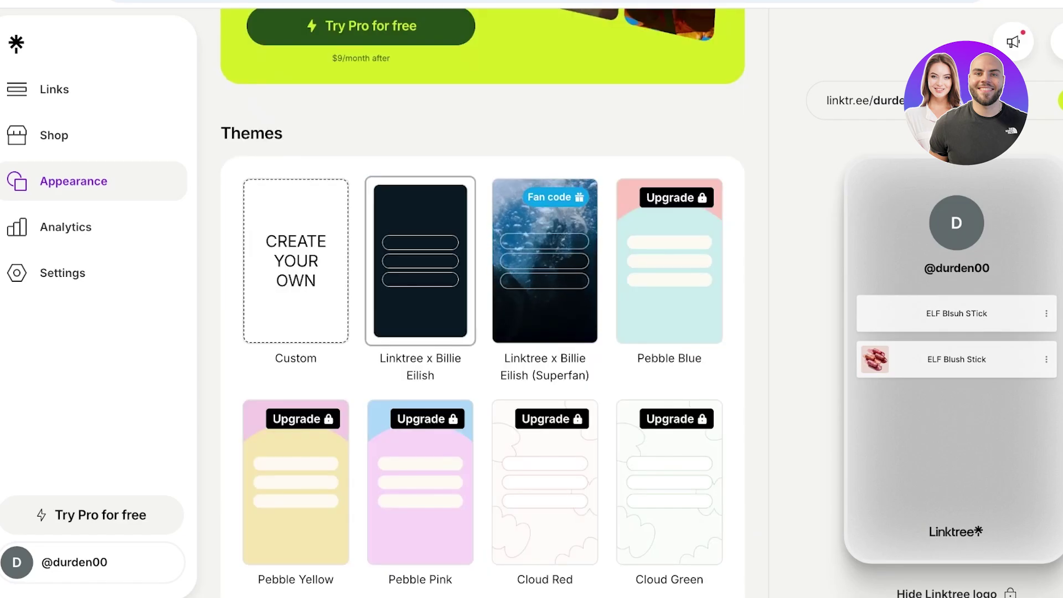
scroll(482, 299, "down", 15)
scroll(481, 299, "down", 4)
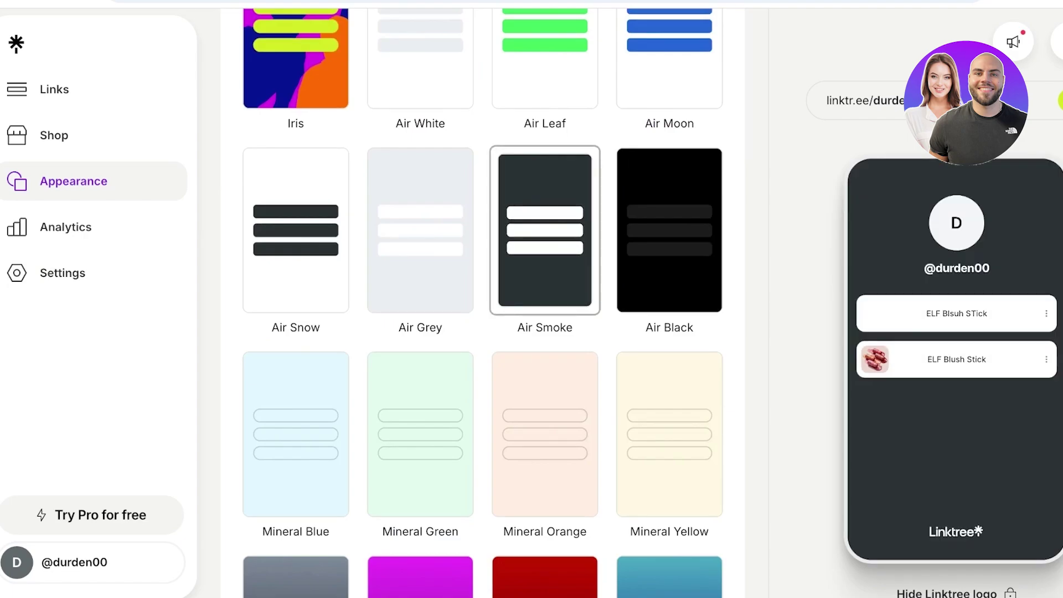
scroll(482, 299, "down", 15)
scroll(482, 299, "up", 4)
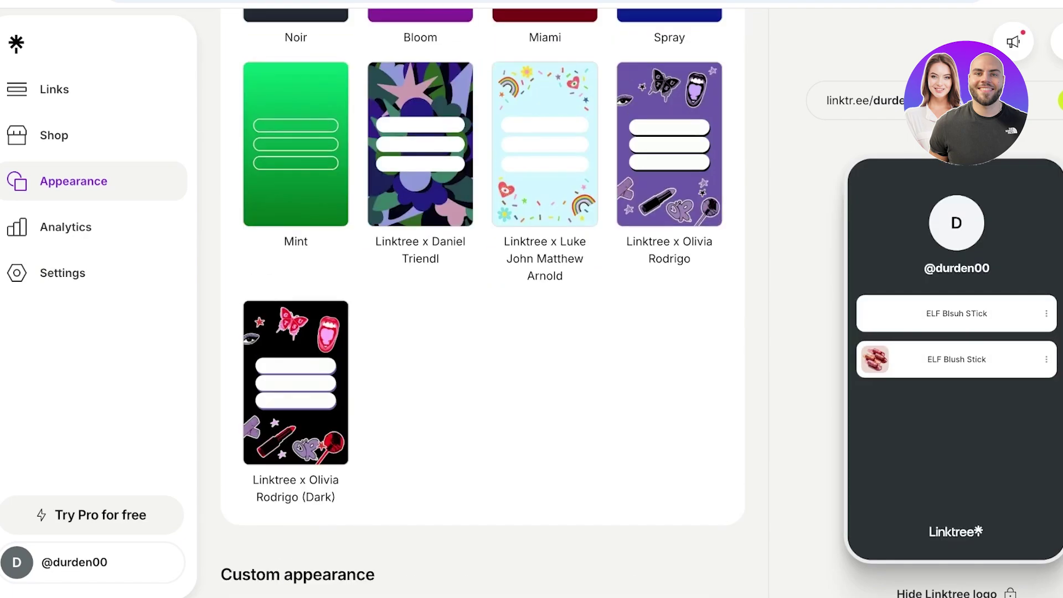
scroll(482, 299, "down", 20)
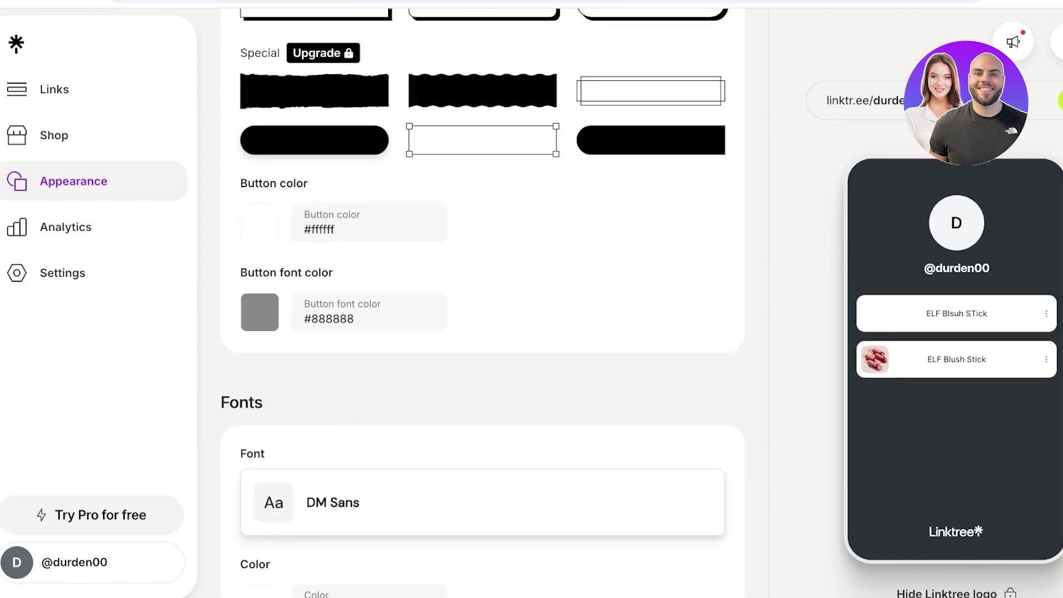
scroll(481, 299, "up", 3)
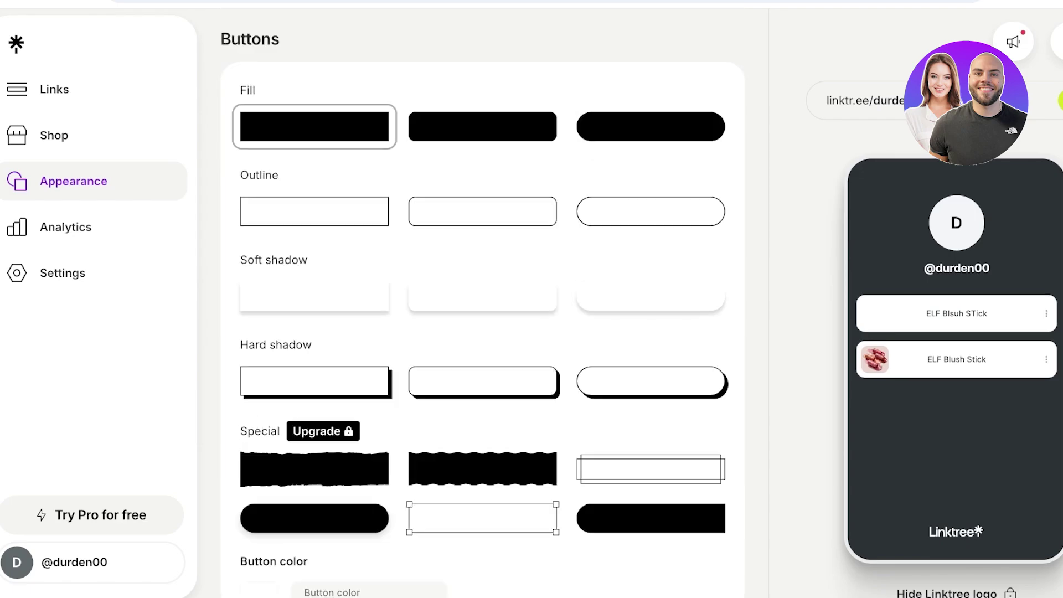
scroll(482, 299, "down", 8)
scroll(482, 300, "down", 12)
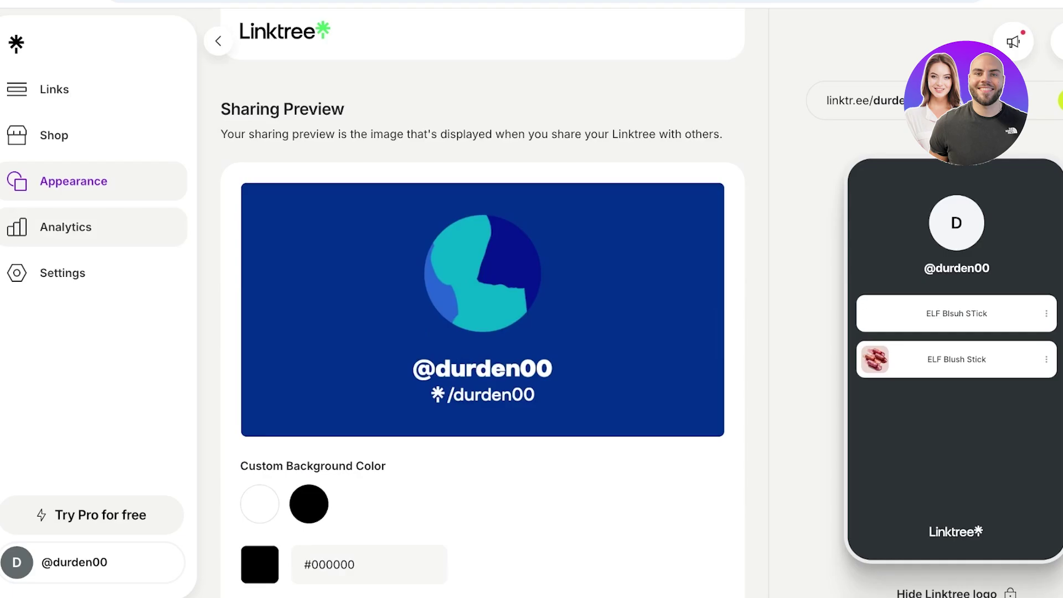
Step: View the Analytics page, then return to Links and close the Share panel
left_click(66, 228)
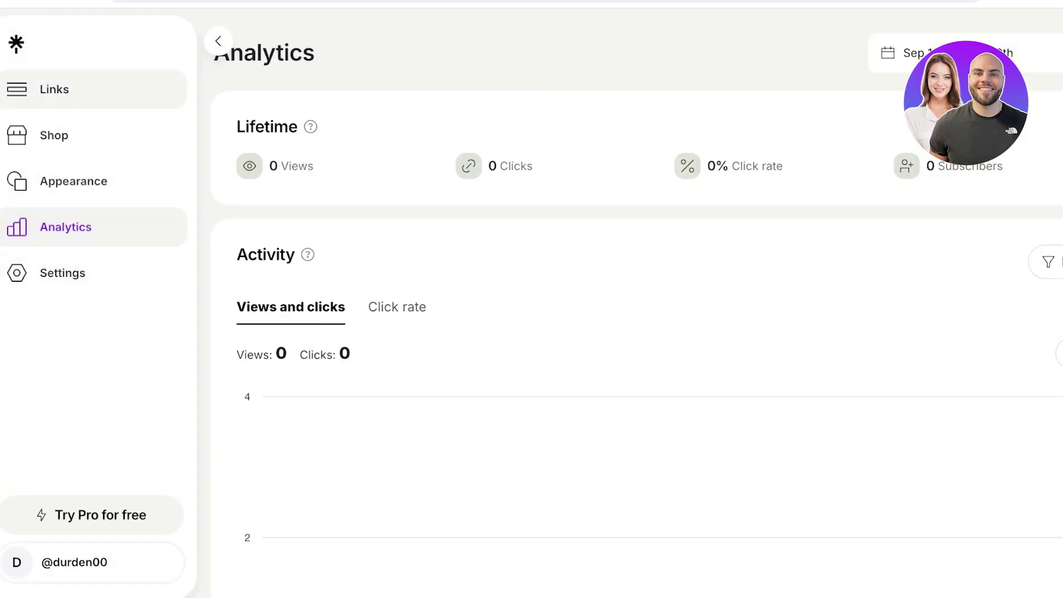
left_click(54, 89)
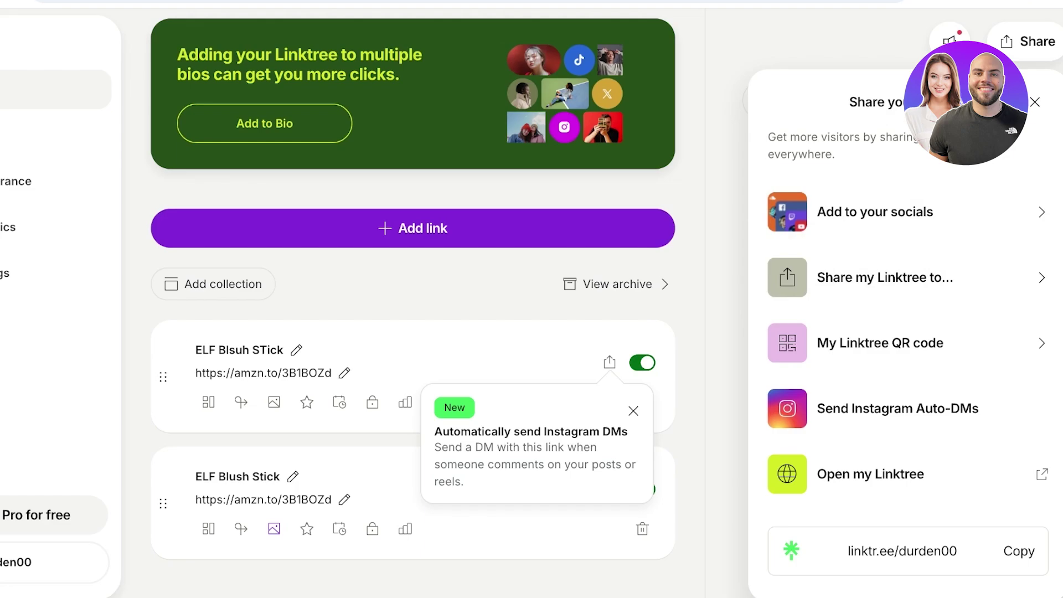
left_click(1035, 102)
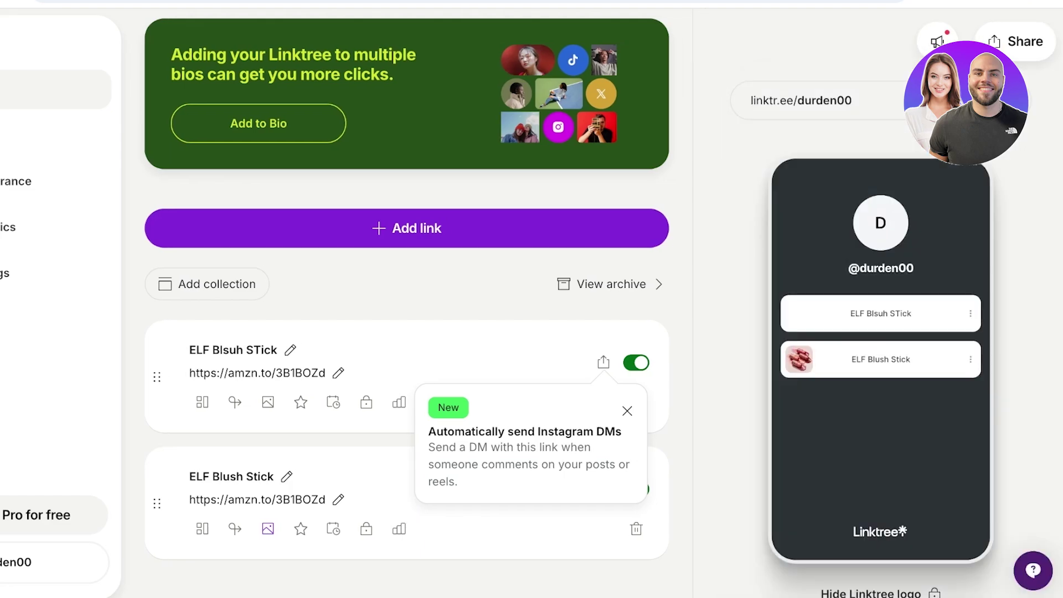